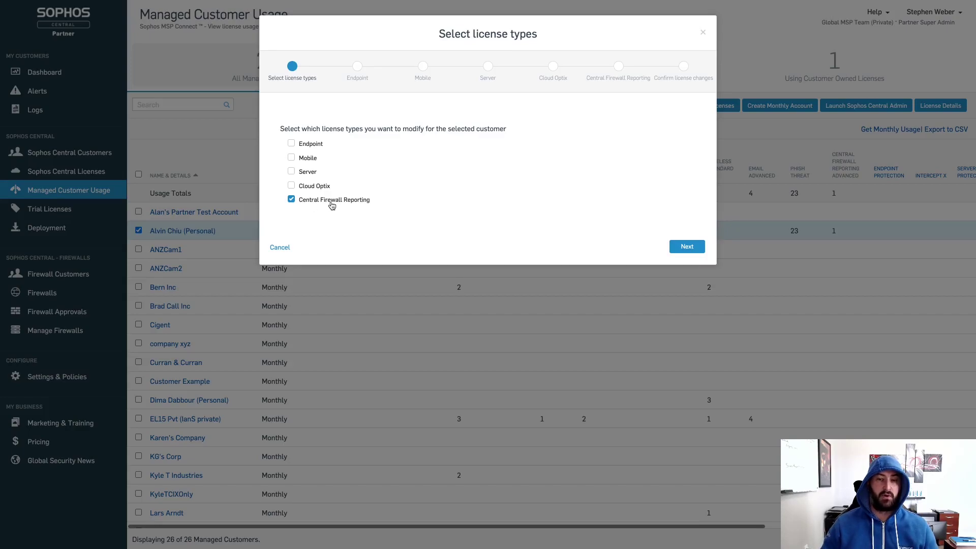
# Step: Apply the Central Firewall Reporting Advanced license to the selected customer and save the license changes
pyautogui.click(686, 247)
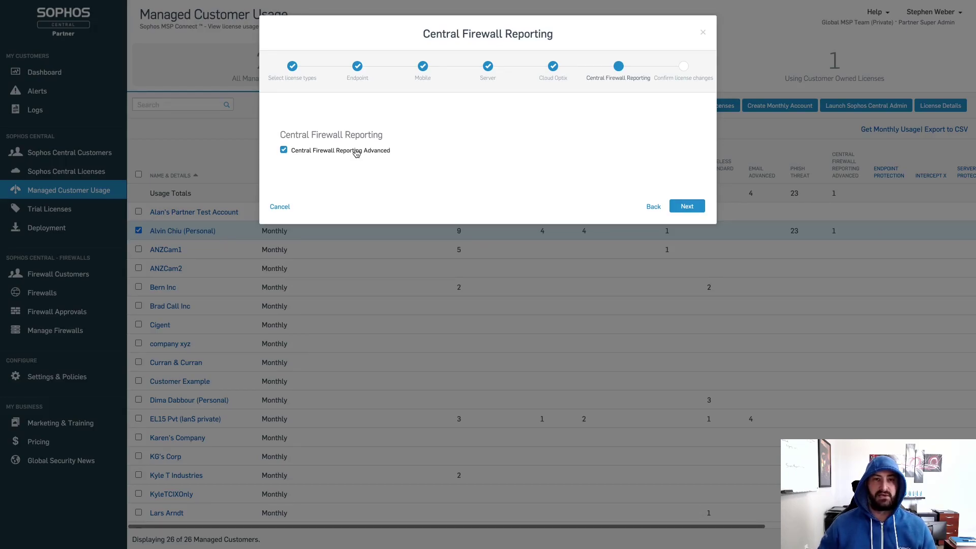
pyautogui.click(336, 152)
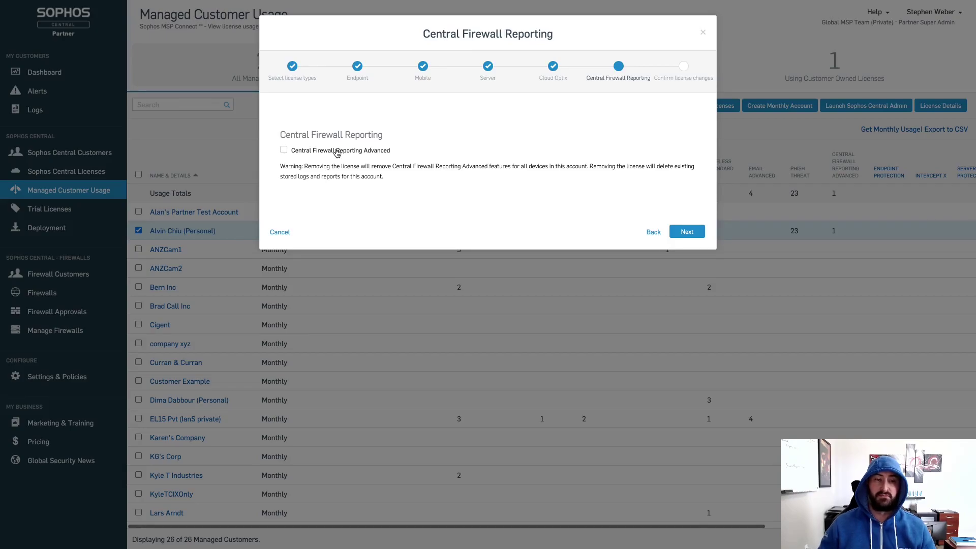
pyautogui.click(335, 152)
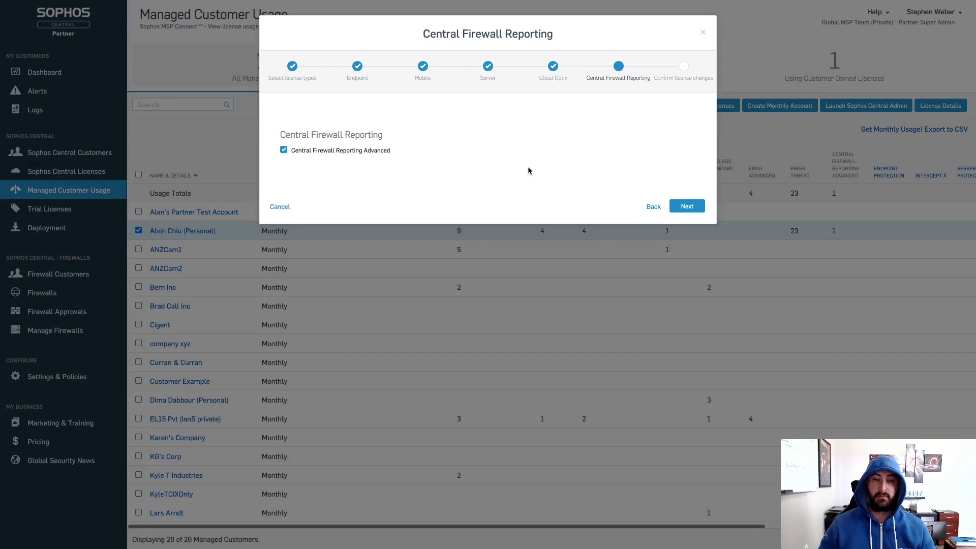
pyautogui.click(689, 206)
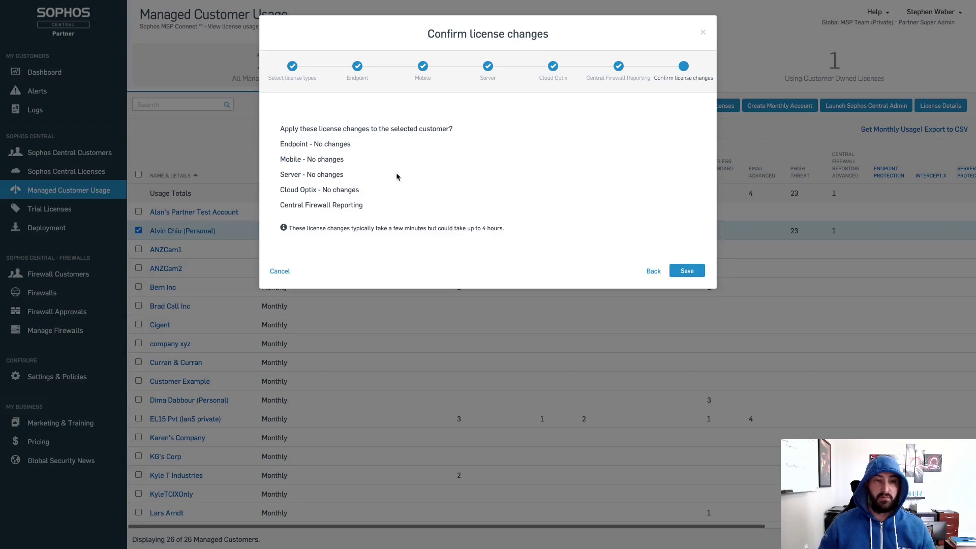
pyautogui.click(689, 272)
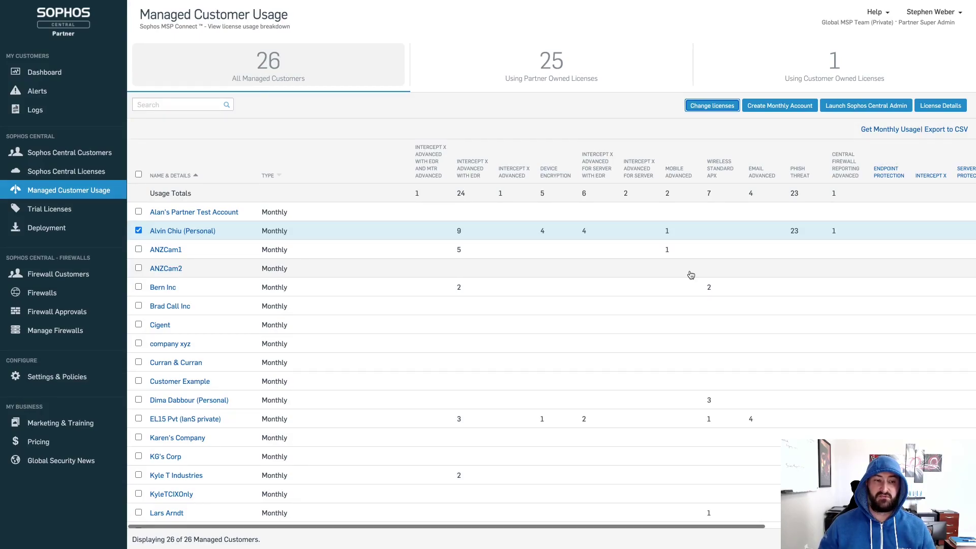
# Step: Switch to Sophos Central Admin for the selected customer and open license management for Central Firewall Reporting Advanced
pyautogui.click(857, 107)
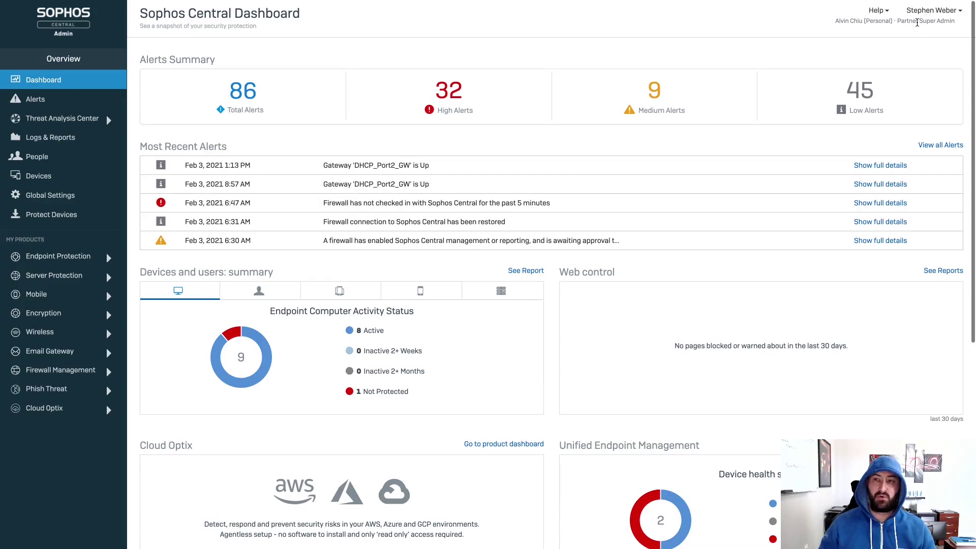
pyautogui.click(933, 11)
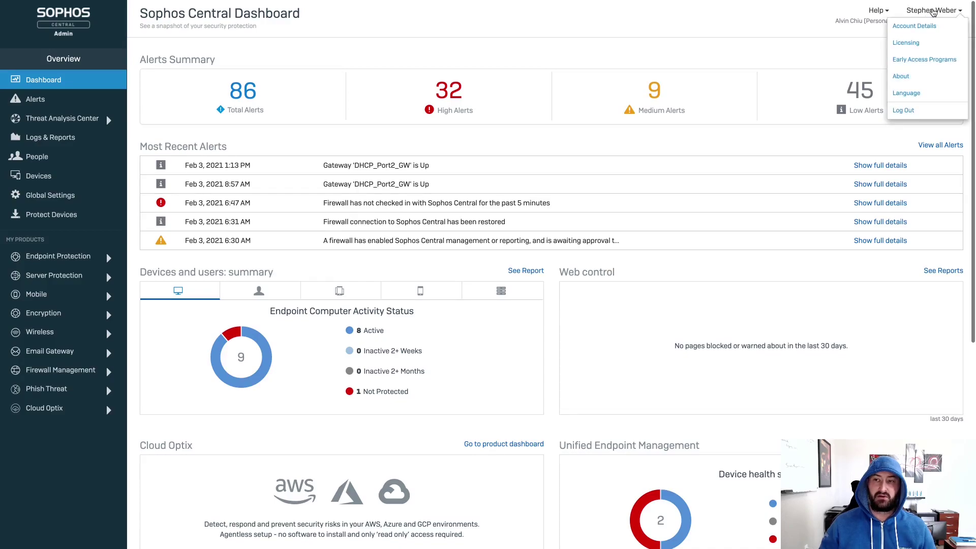
pyautogui.click(913, 45)
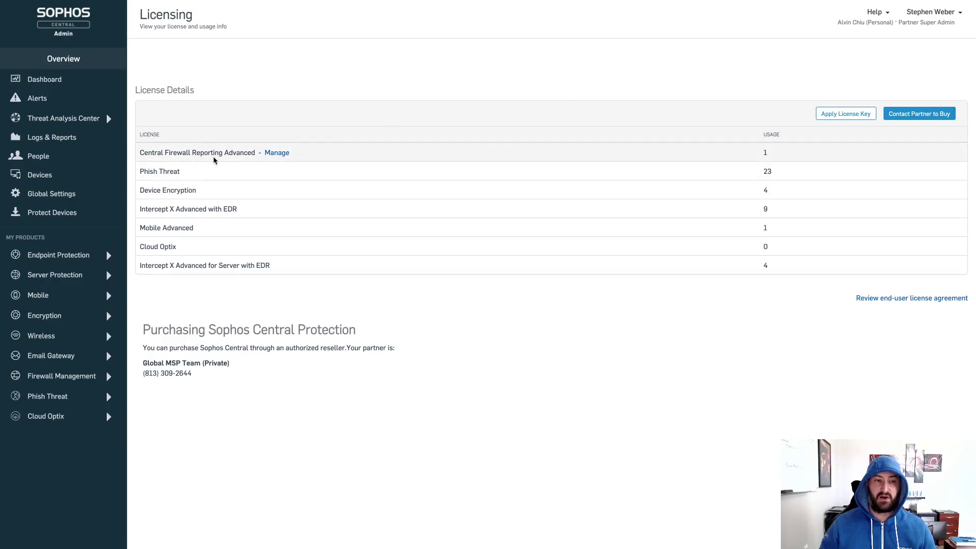
pyautogui.click(277, 153)
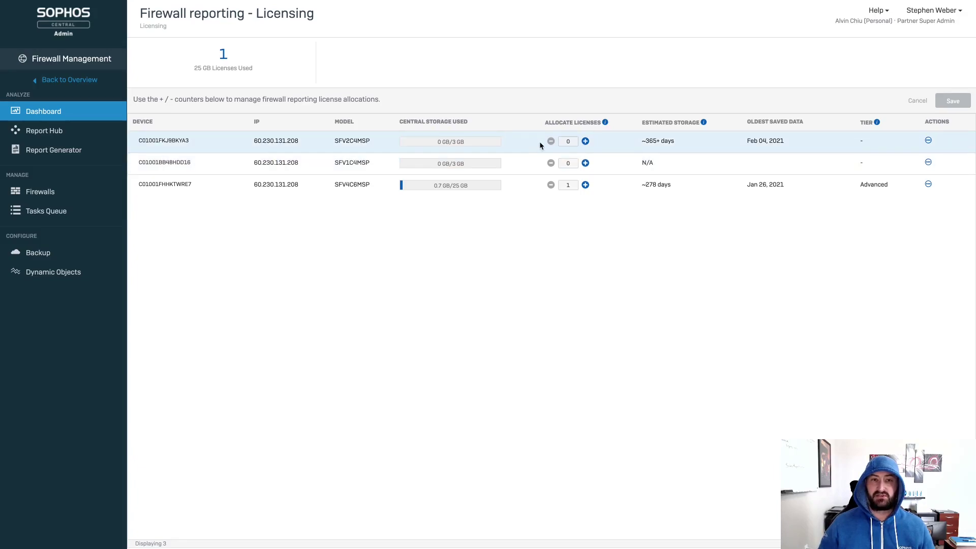
# Step: Allocate 1 reporting license to the SFV2C4MSP firewall and save the change
pyautogui.click(585, 141)
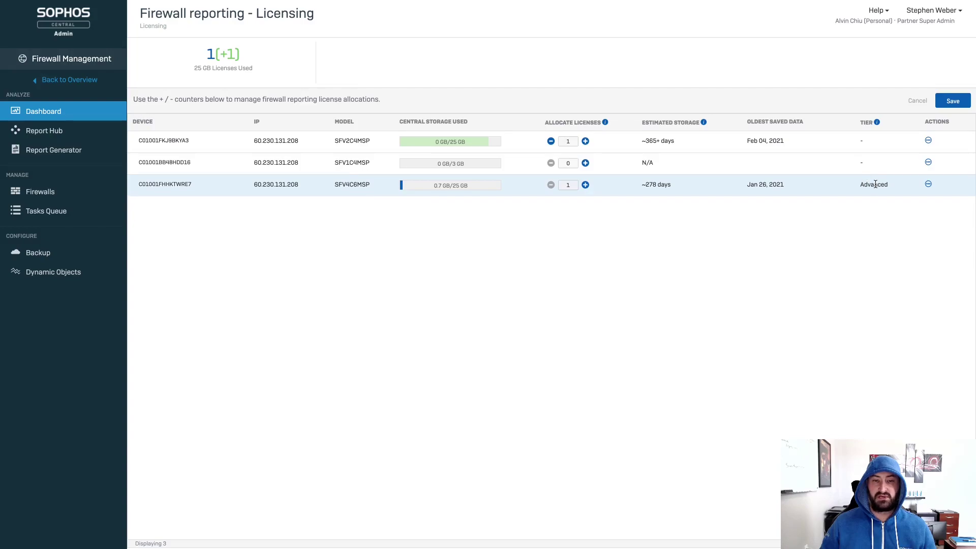
pyautogui.click(955, 100)
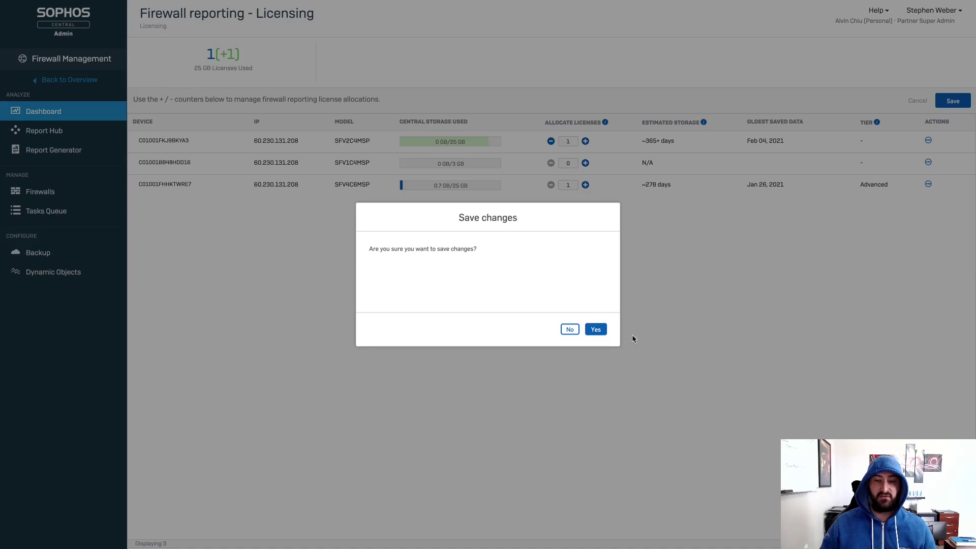
pyautogui.click(596, 331)
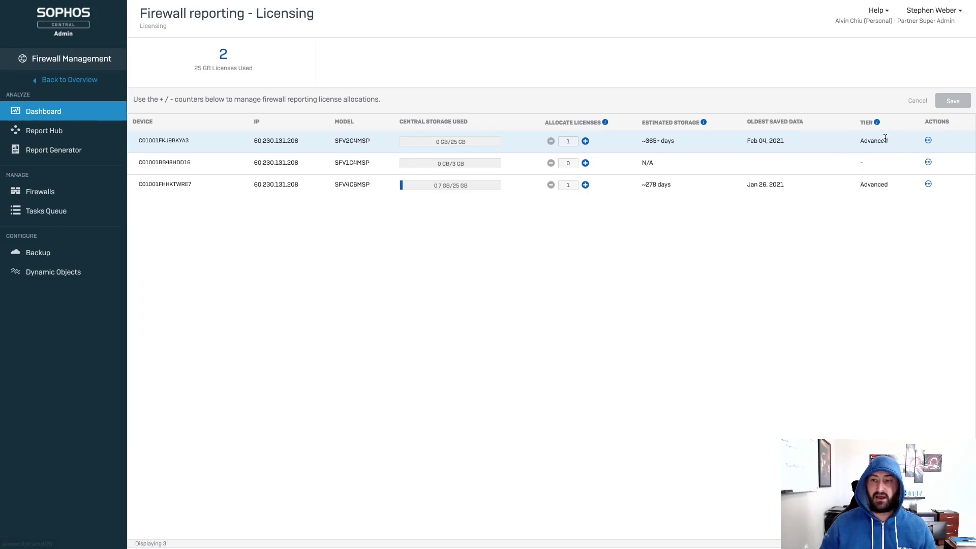
# Step: Reclaim all licenses from the SFV2C4MSP firewall, converting it to free, and raise the SFV4C6MSP firewall's allocation to 2
pyautogui.click(929, 141)
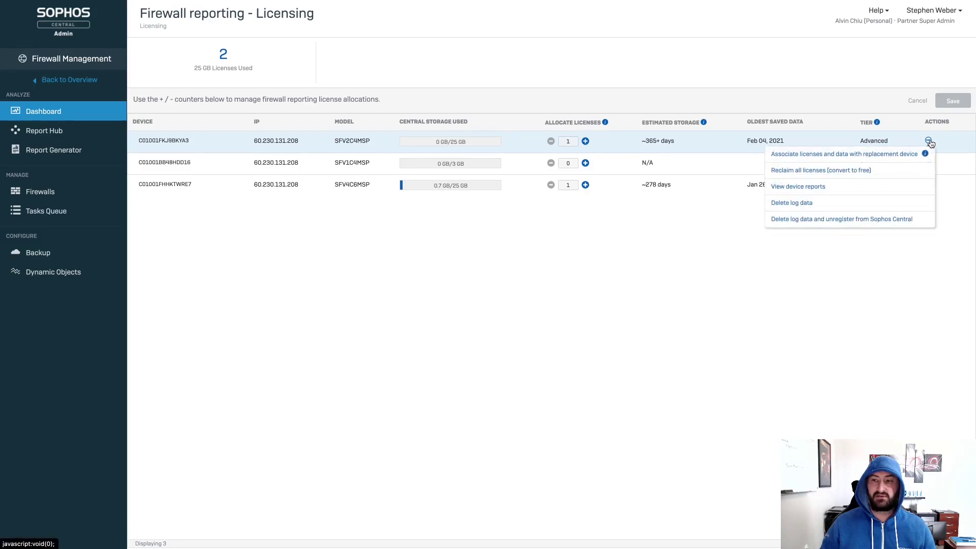
pyautogui.click(866, 172)
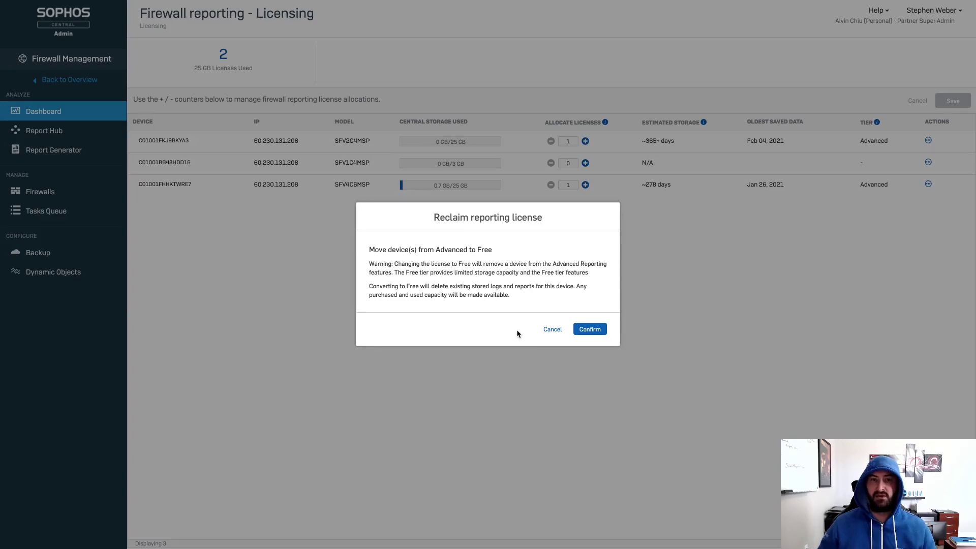
pyautogui.click(590, 329)
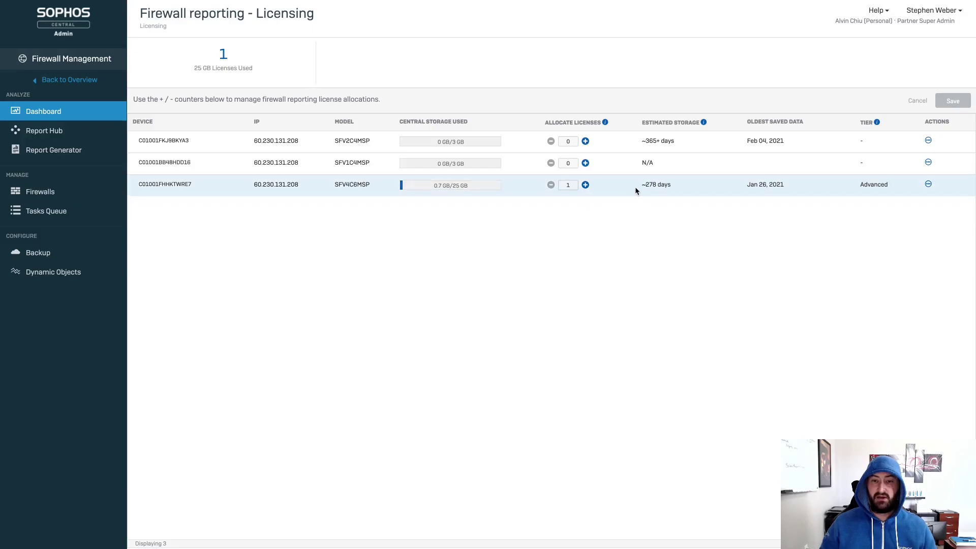
pyautogui.click(586, 185)
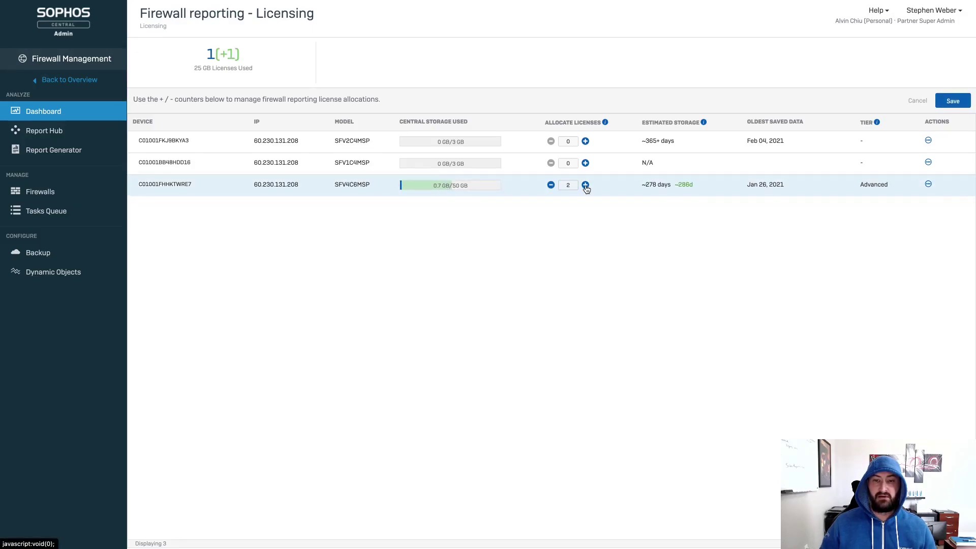
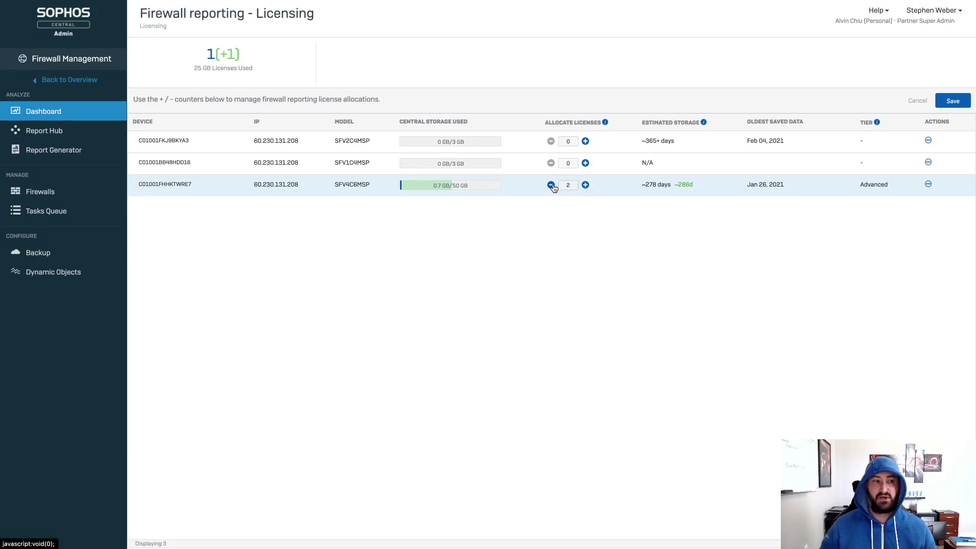
# Step: Return to the overview and open the Report Generator in Firewall Management
pyautogui.click(69, 79)
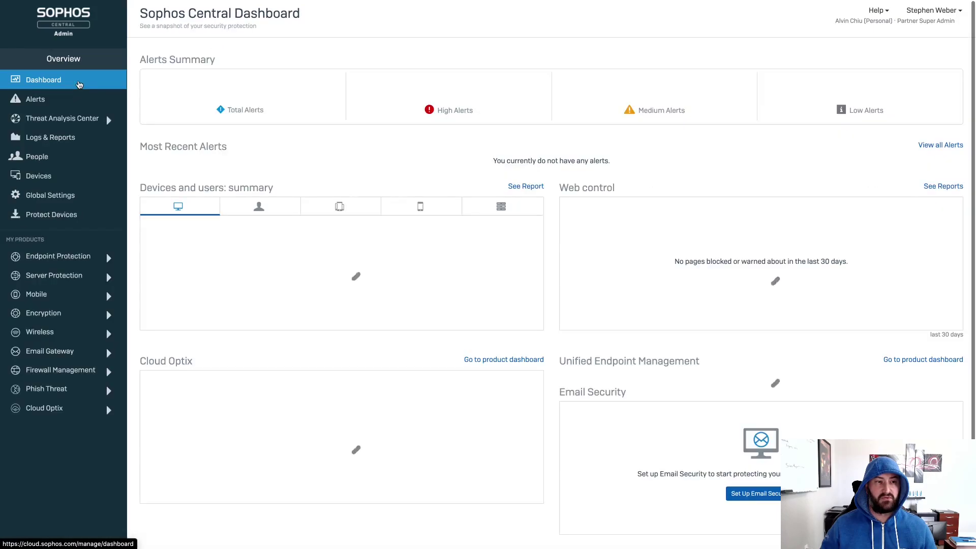
pyautogui.click(77, 370)
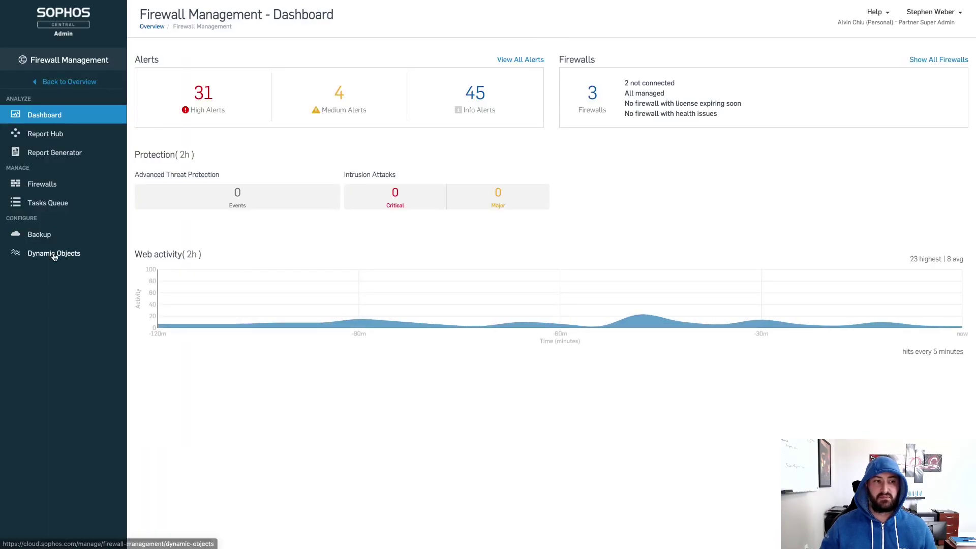
pyautogui.click(55, 153)
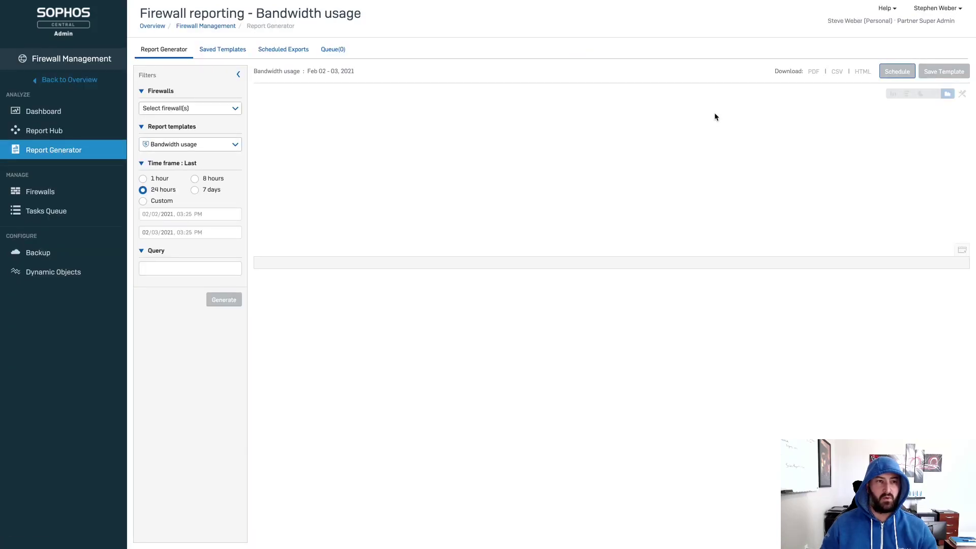
# Step: Generate the Bandwidth usage report for the SRW XG 330 firewall over the last 24 hours
pyautogui.click(236, 108)
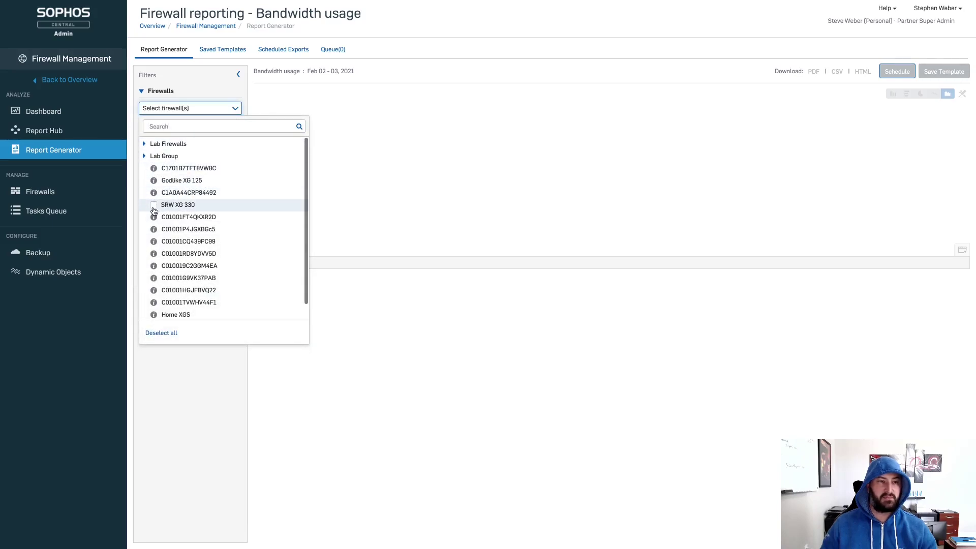
pyautogui.click(154, 207)
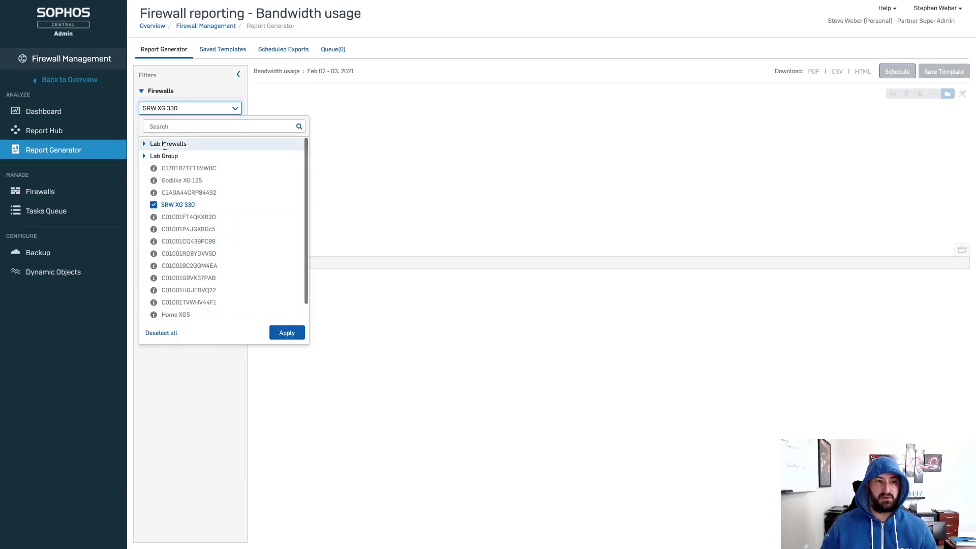
pyautogui.click(144, 157)
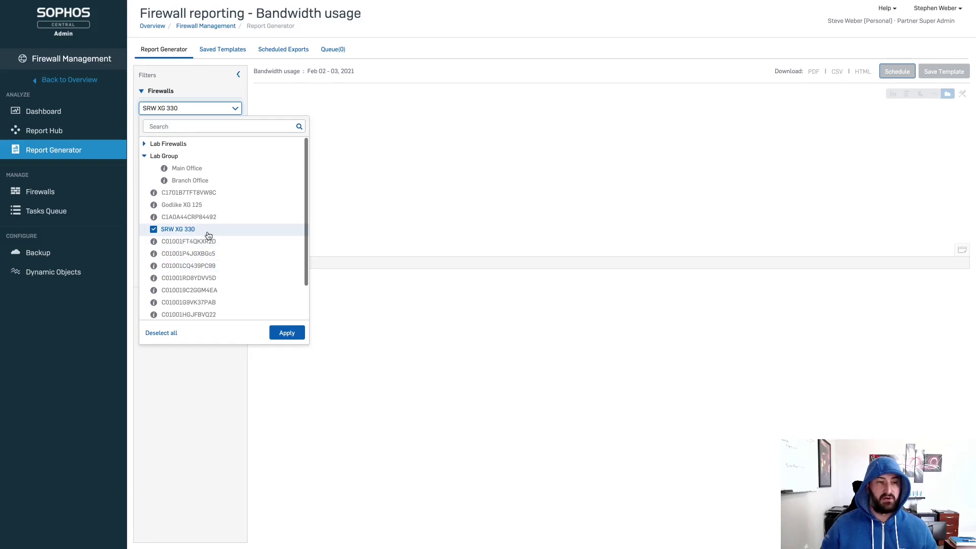
pyautogui.click(287, 334)
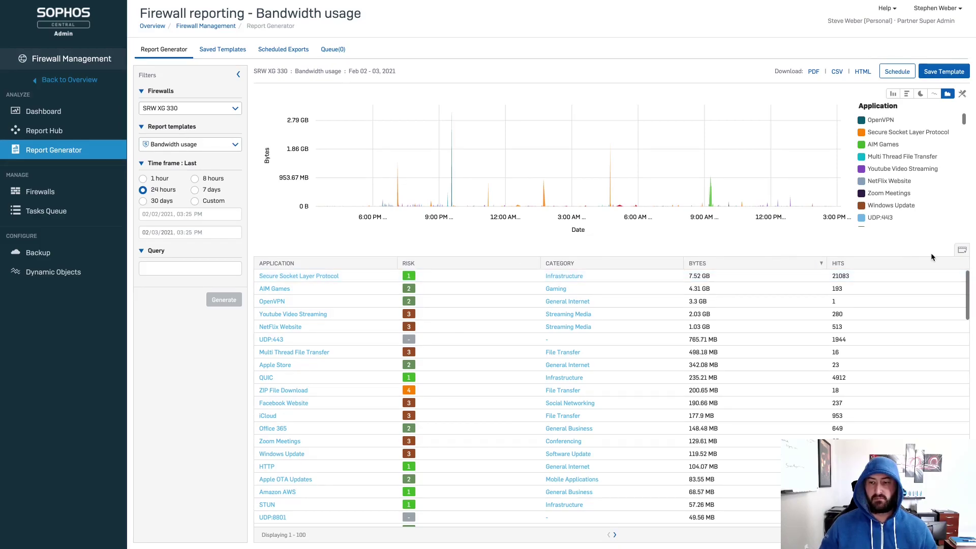
# Step: Add the Source IP and User columns to the report table and sort it by hits in descending order
pyautogui.click(960, 252)
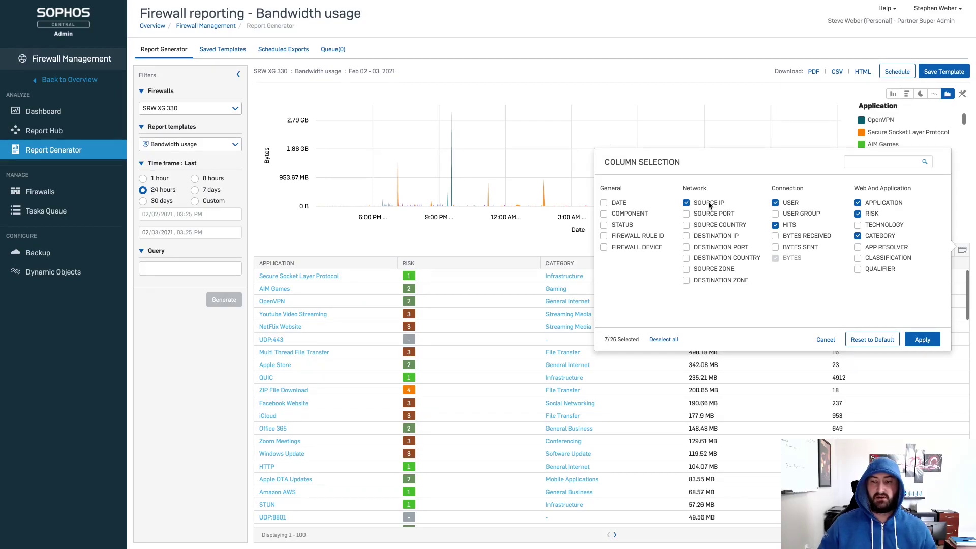
pyautogui.click(923, 340)
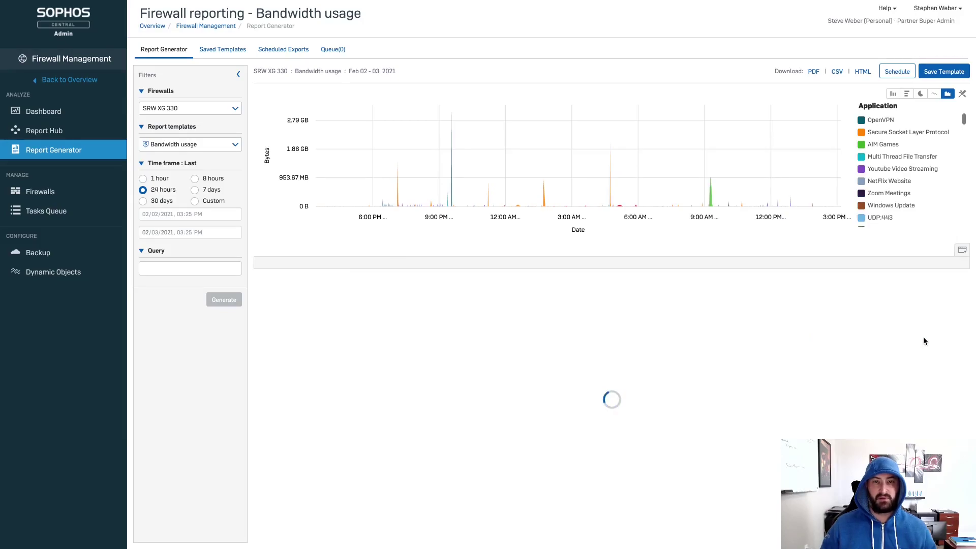
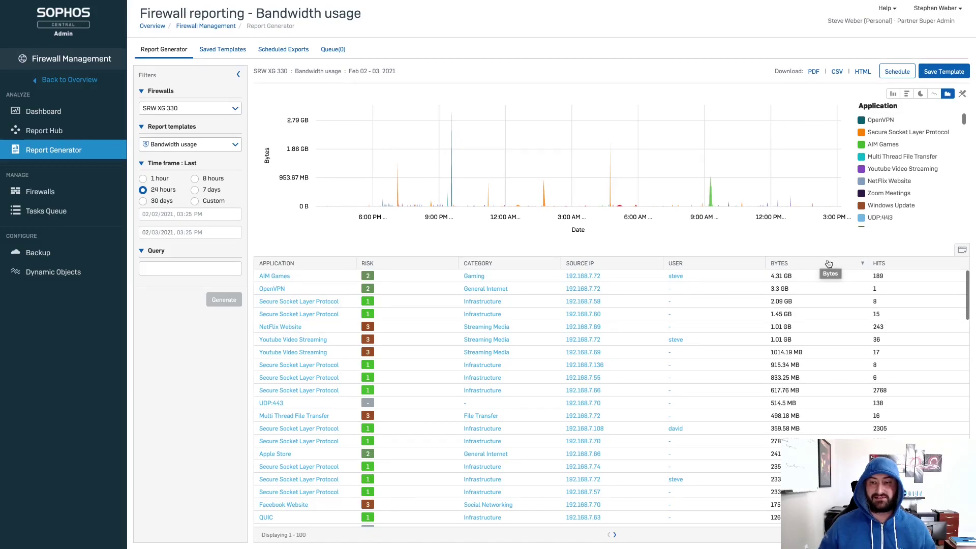
pyautogui.click(910, 264)
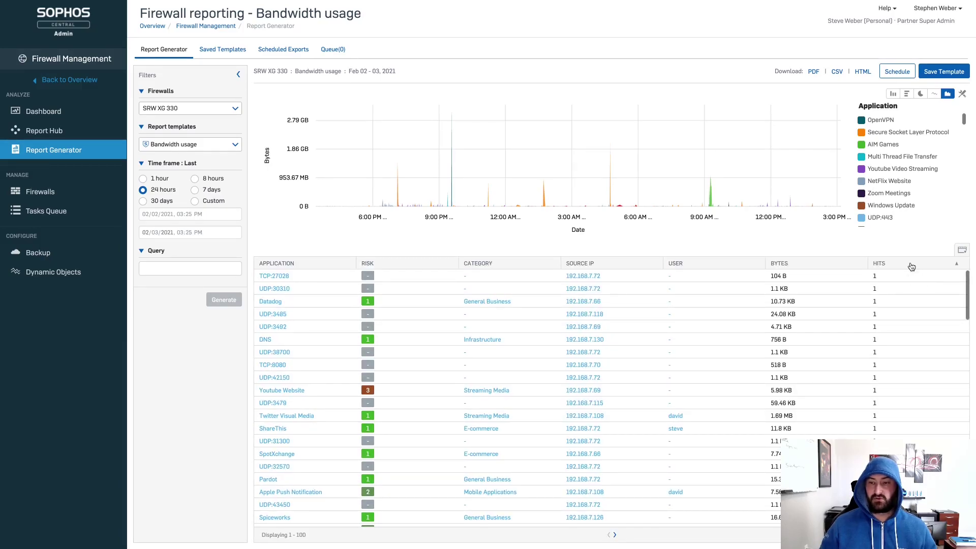
pyautogui.click(911, 264)
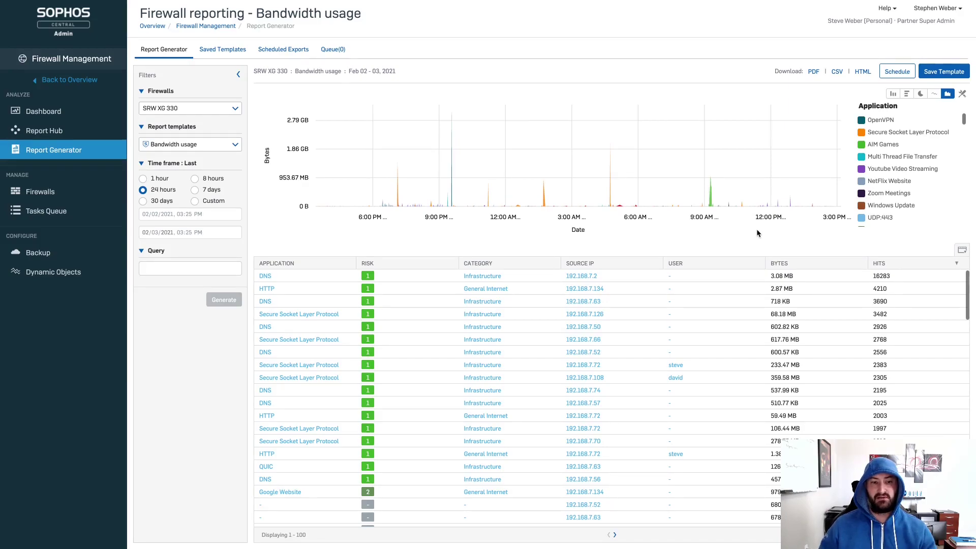
# Step: Add a Risk = 1 condition to the report query from the table's risk value
pyautogui.click(366, 279)
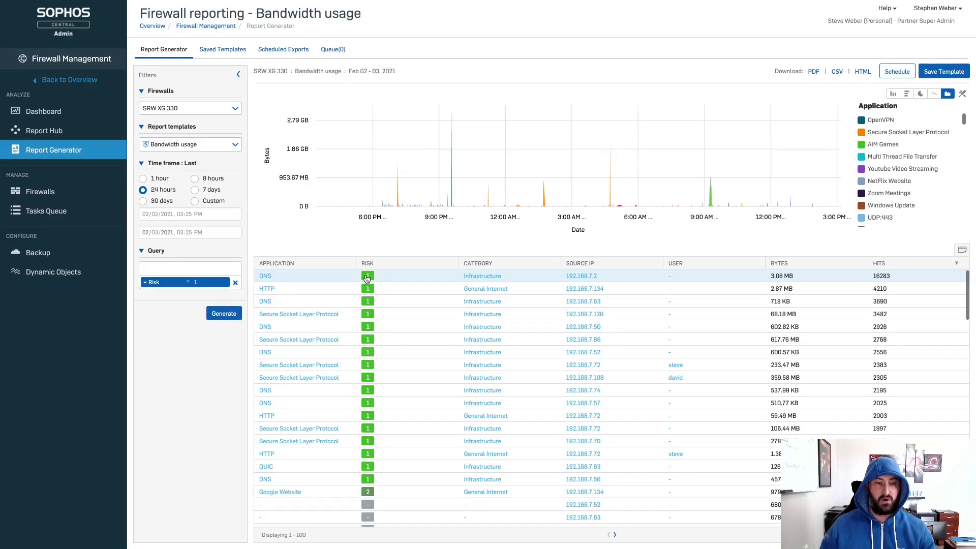
pyautogui.click(163, 269)
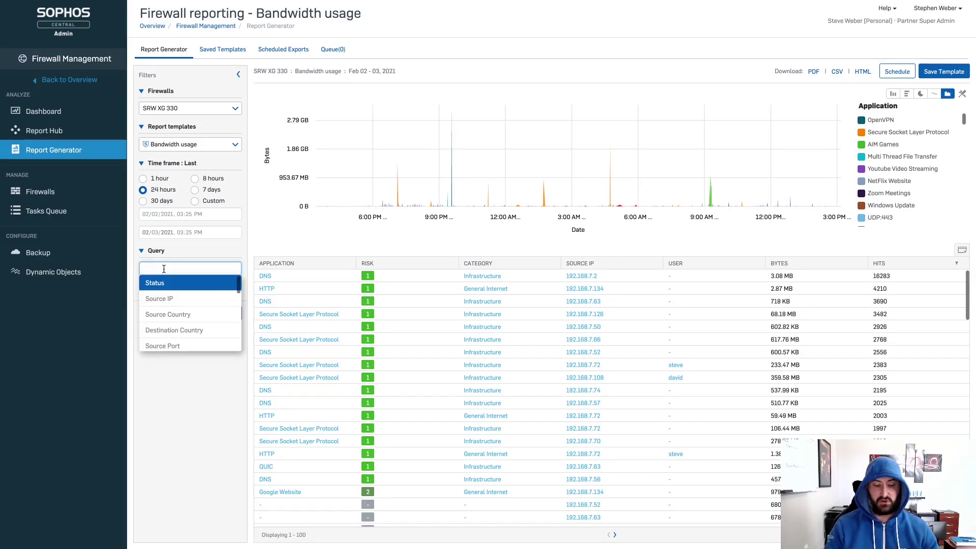
pyautogui.write('risk')
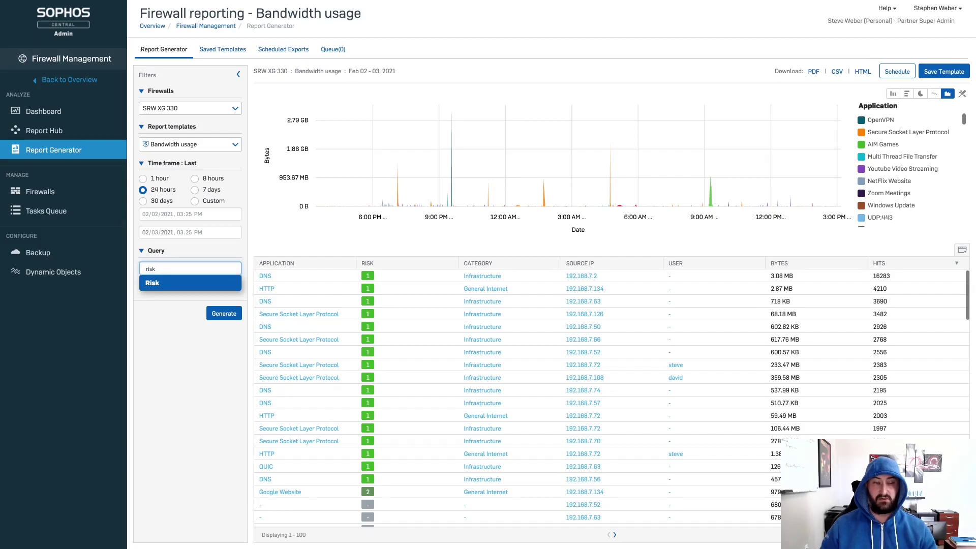
pyautogui.click(165, 281)
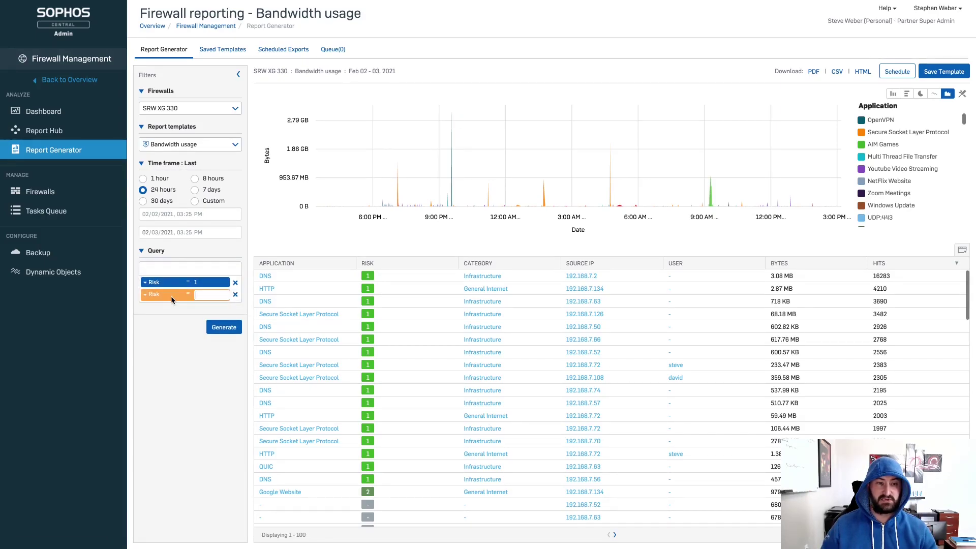
pyautogui.click(188, 295)
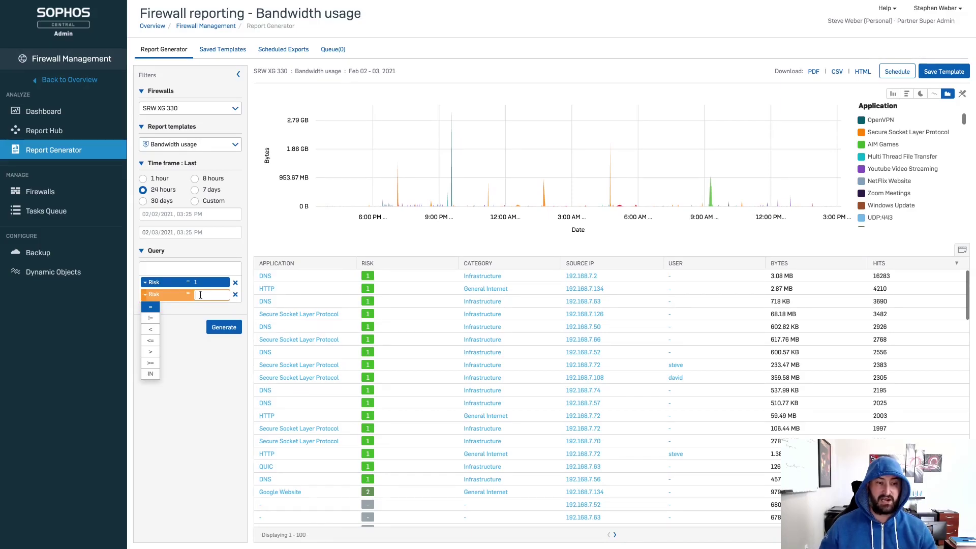
pyautogui.click(235, 294)
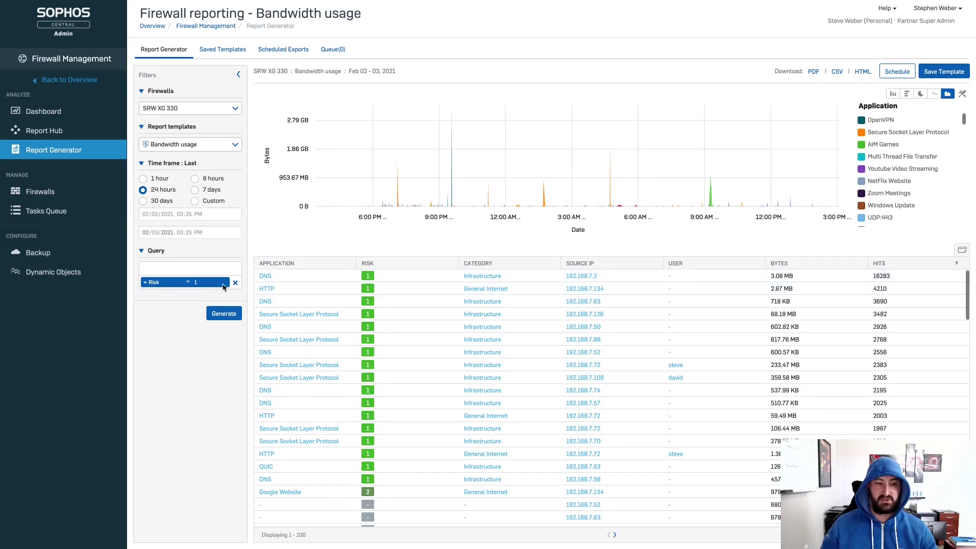
# Step: Restrict the report query to Risk != 1 and Category = Streaming Media, regenerating the report with each condition
pyautogui.click(188, 282)
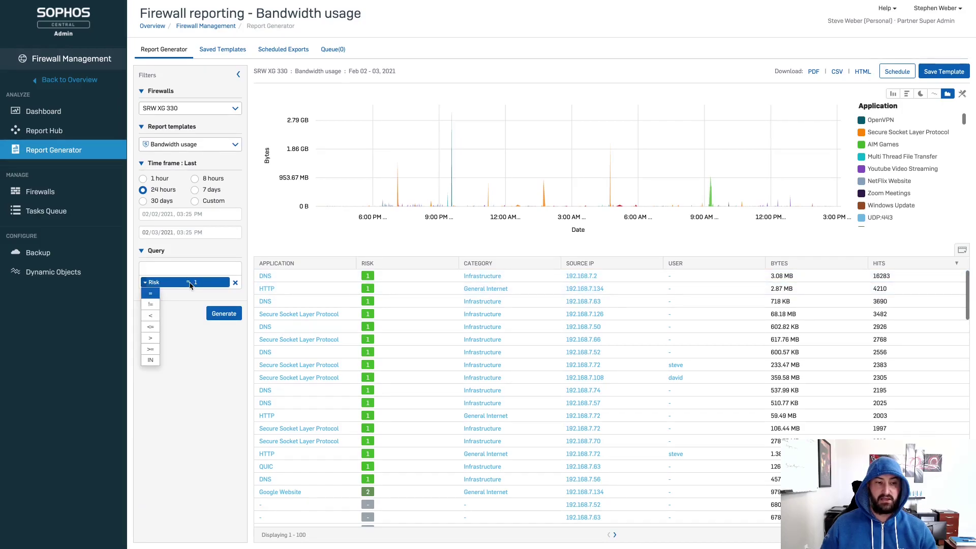
pyautogui.click(150, 304)
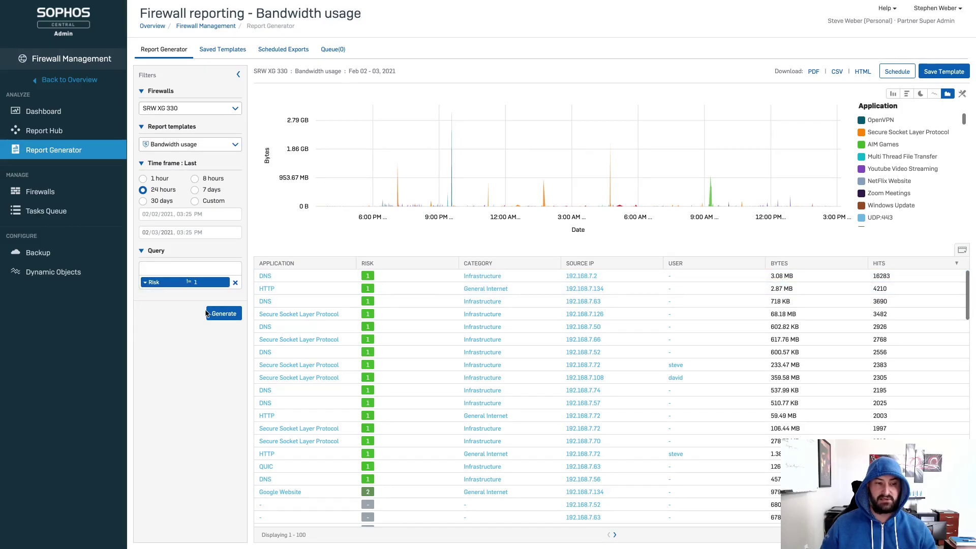
pyautogui.click(224, 313)
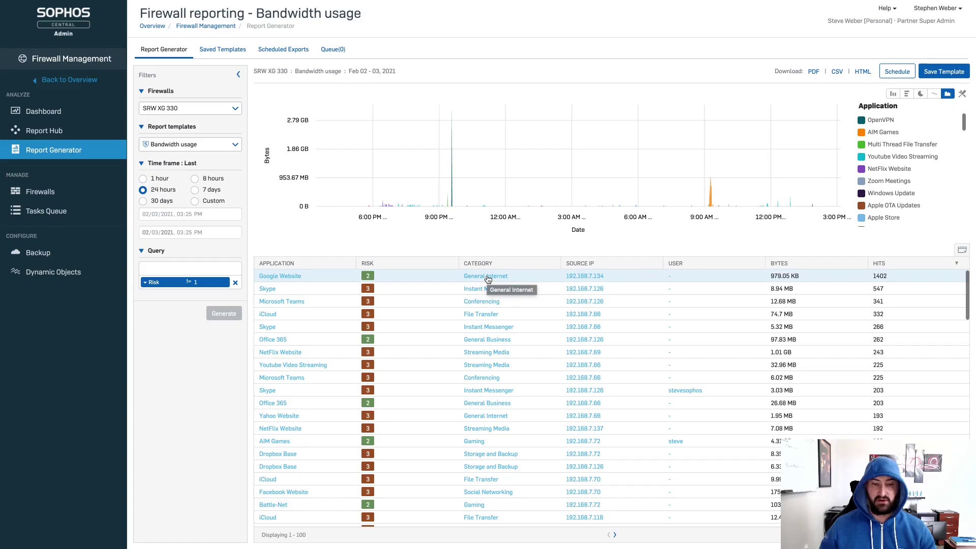
pyautogui.click(496, 355)
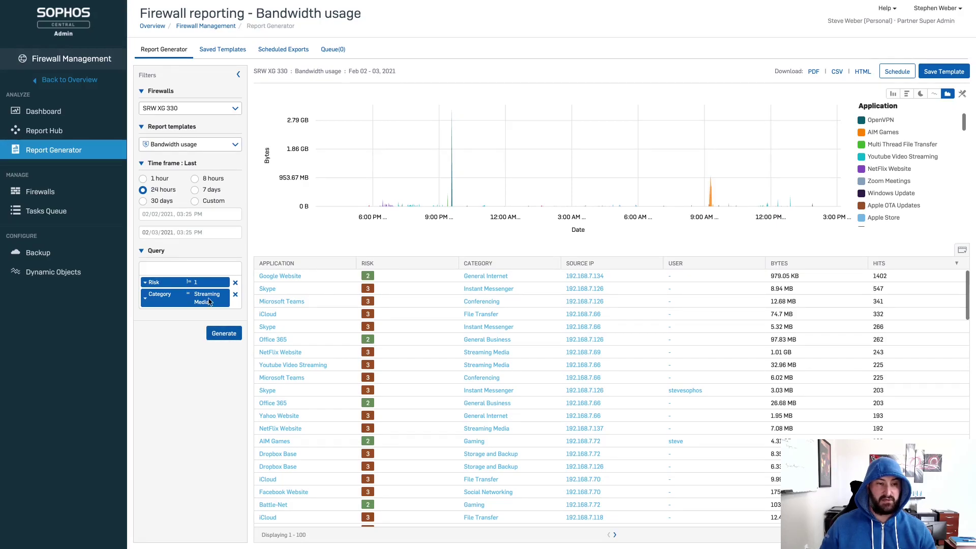
pyautogui.click(222, 331)
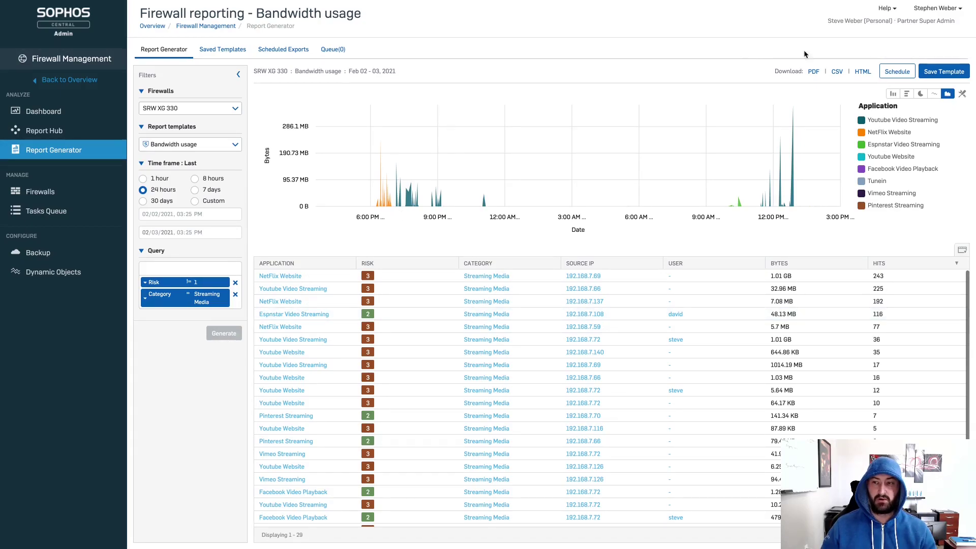
# Step: Start saving the filtered report as a template named "Streaming High Risk"
pyautogui.click(942, 73)
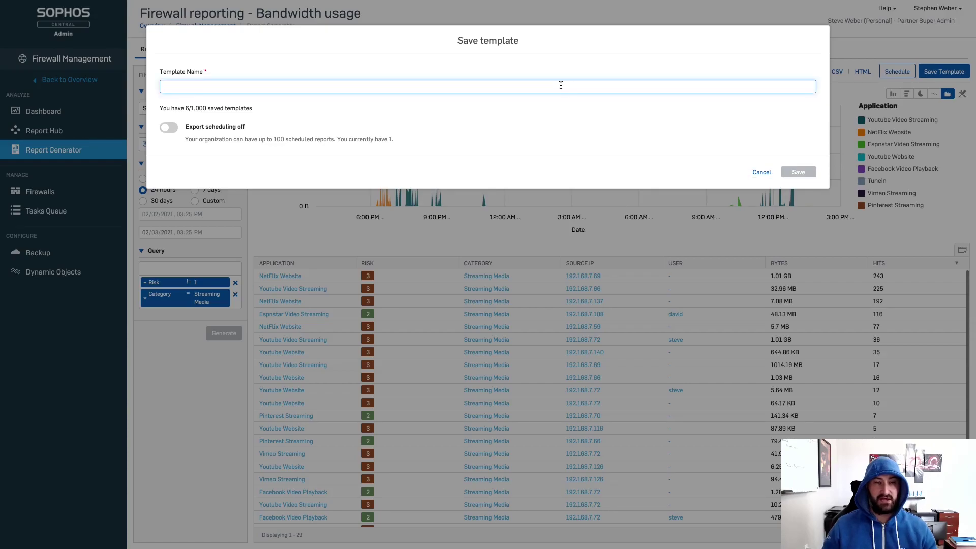
pyautogui.click(168, 130)
pyautogui.click(202, 85)
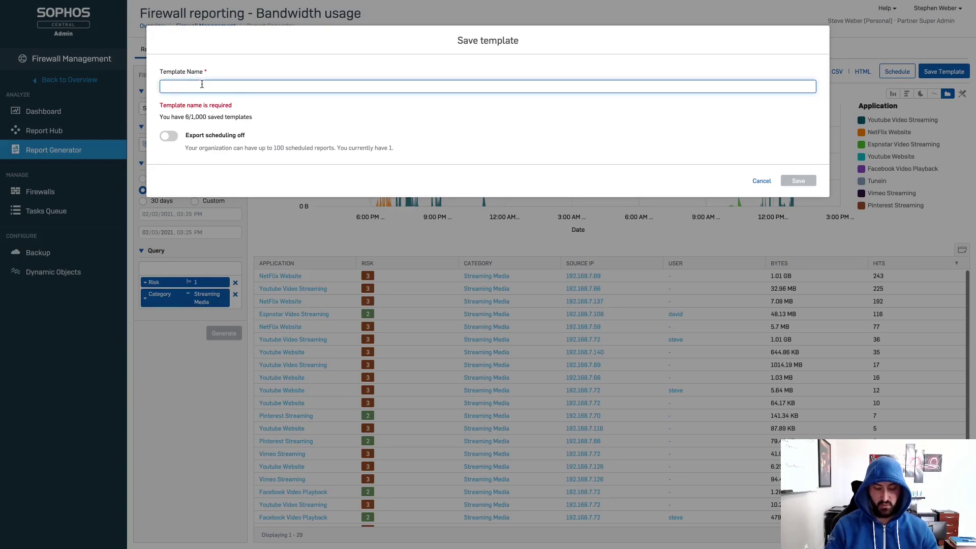
pyautogui.write('Strea')
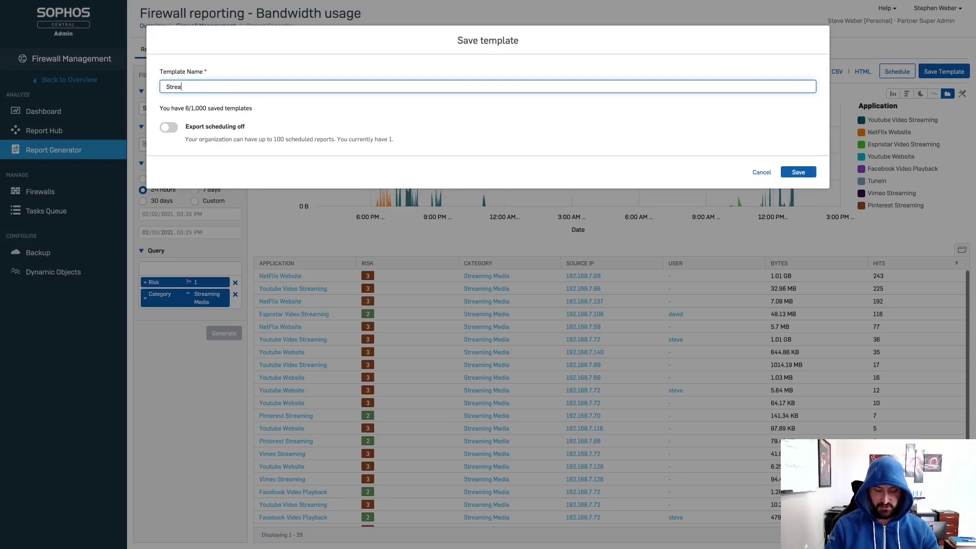
pyautogui.write('ming Ri')
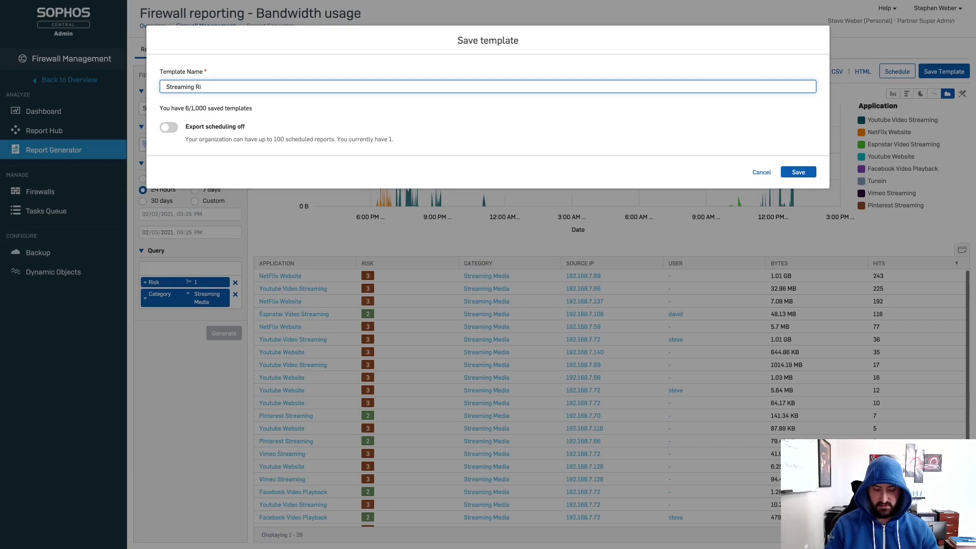
pyautogui.press('BackSpace')
pyautogui.write('High')
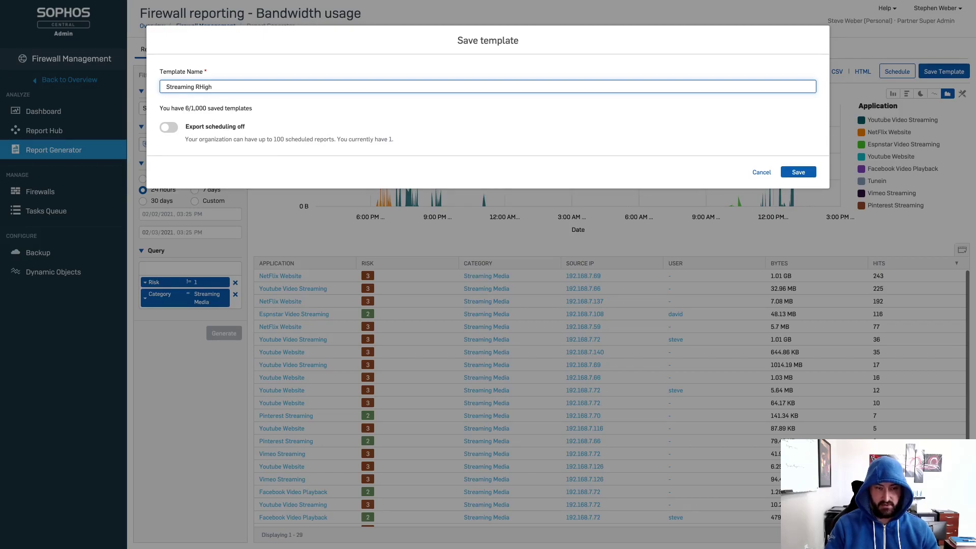
pyautogui.press('BackSpace')
pyautogui.write('High')
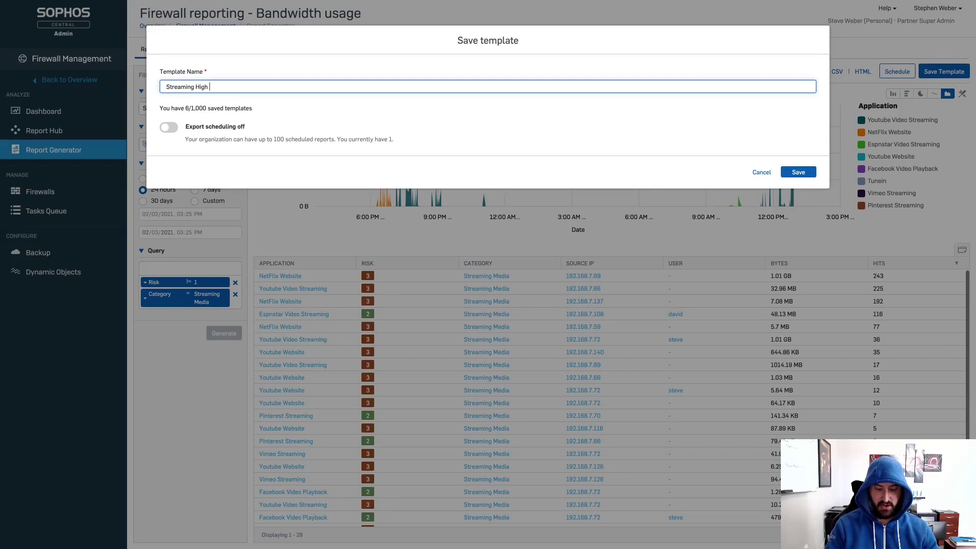
# Step: Turn on export scheduling with a link sent by email to other Sophos admins, and cancel saving the template
pyautogui.click(169, 127)
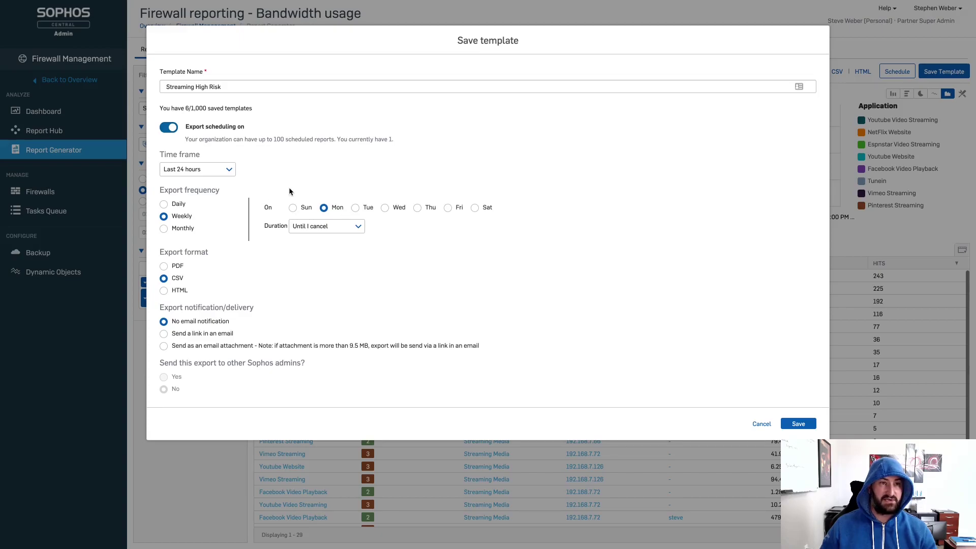
pyautogui.click(232, 172)
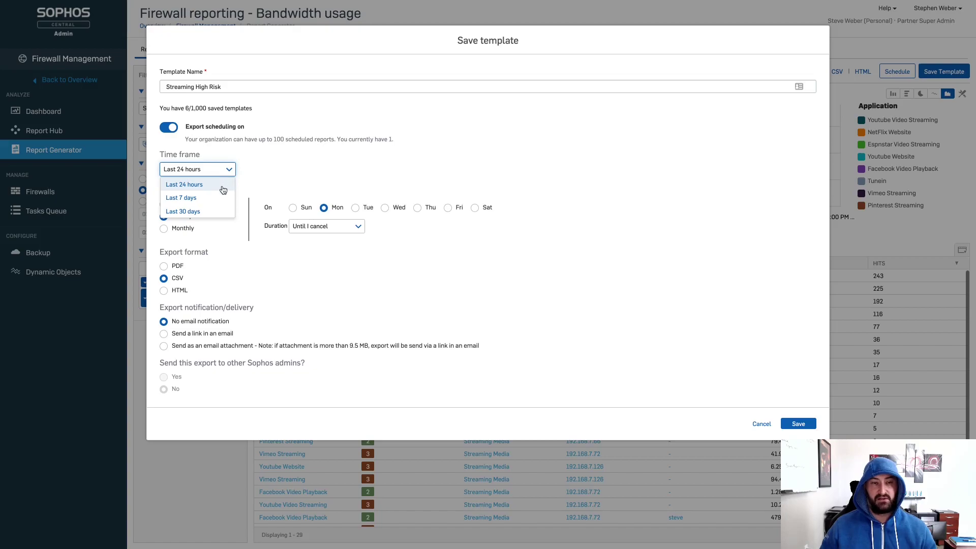
pyautogui.click(291, 161)
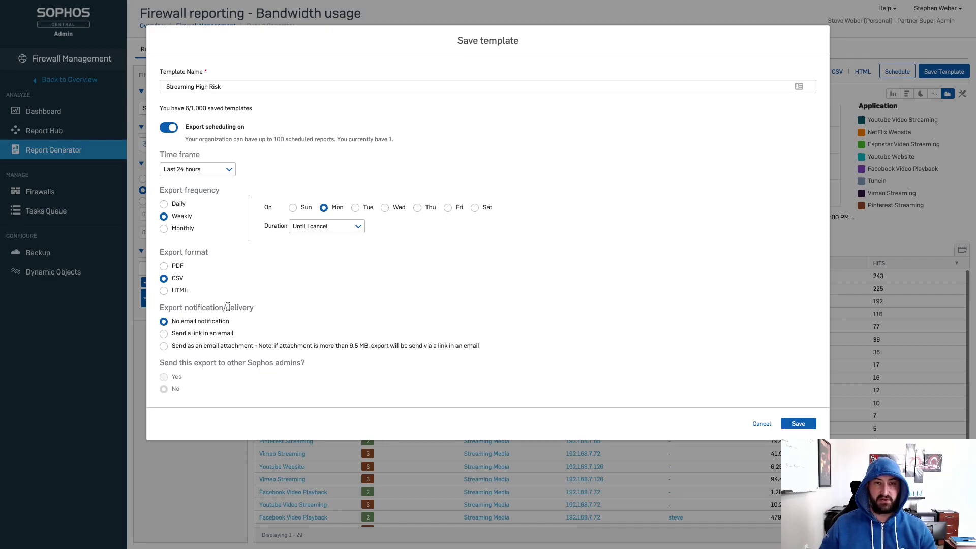
pyautogui.click(222, 334)
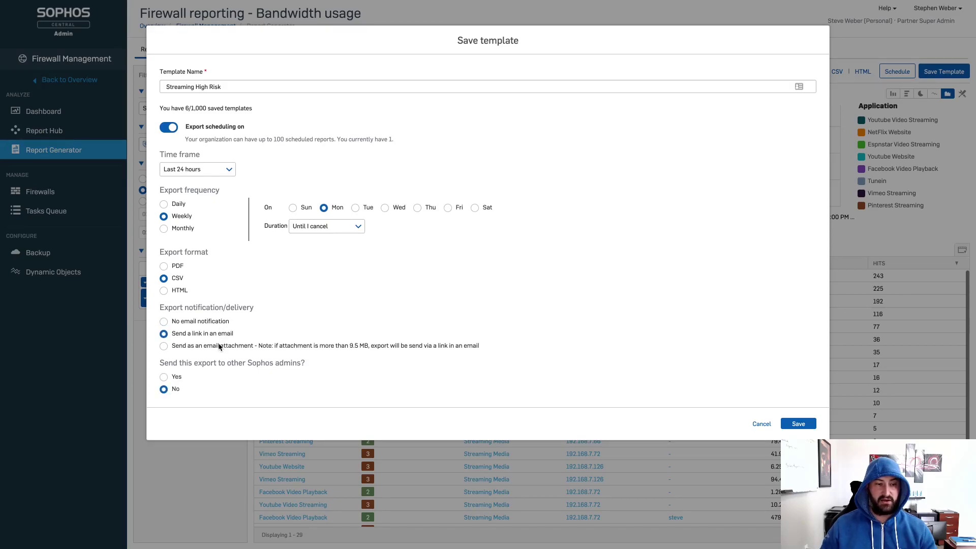
pyautogui.click(163, 377)
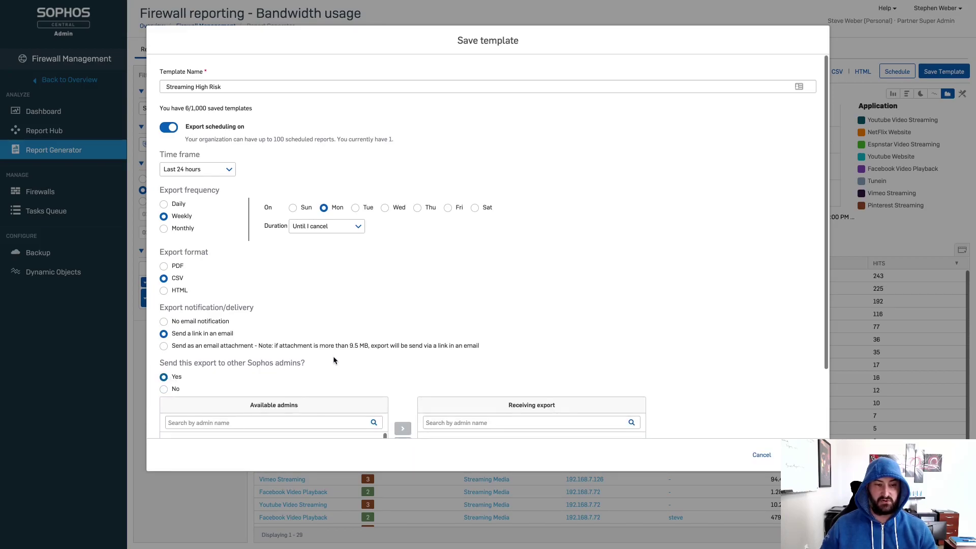
pyautogui.scroll(-2, 334, 355)
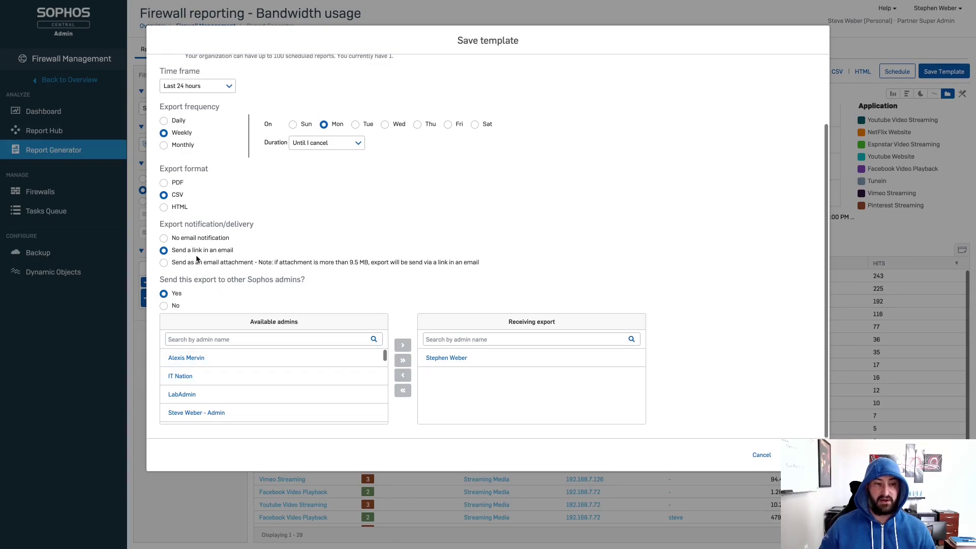
pyautogui.click(762, 455)
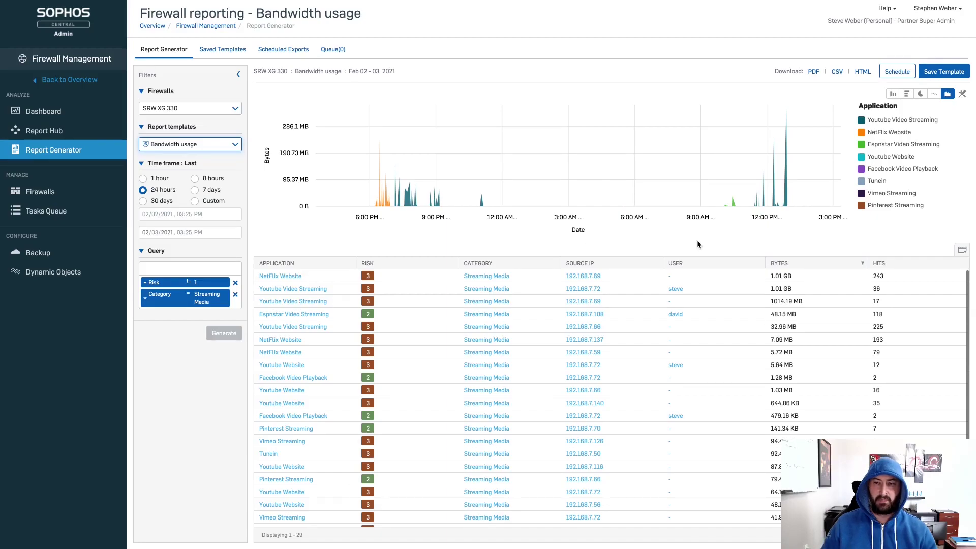
# Step: Add the Destination Country and Destination IP columns to the report table
pyautogui.click(961, 252)
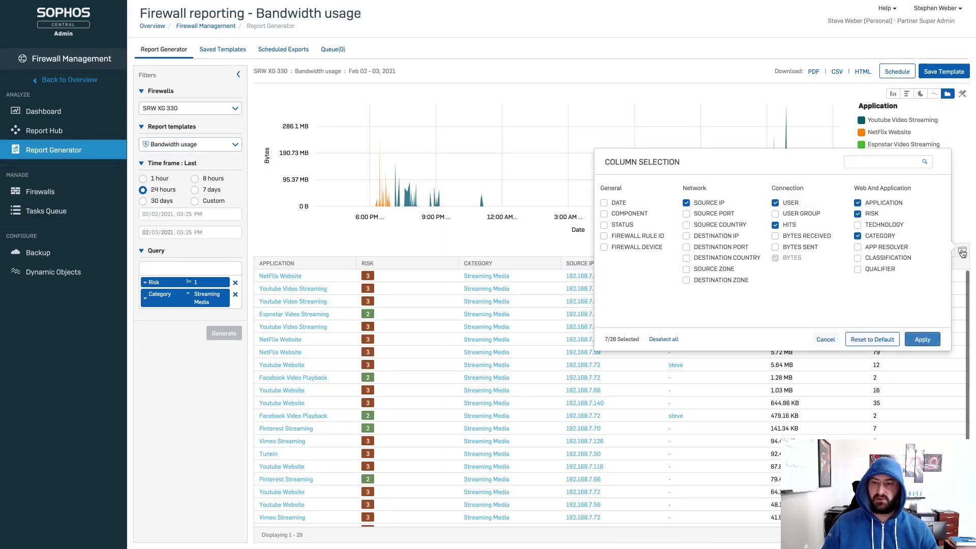
pyautogui.click(687, 259)
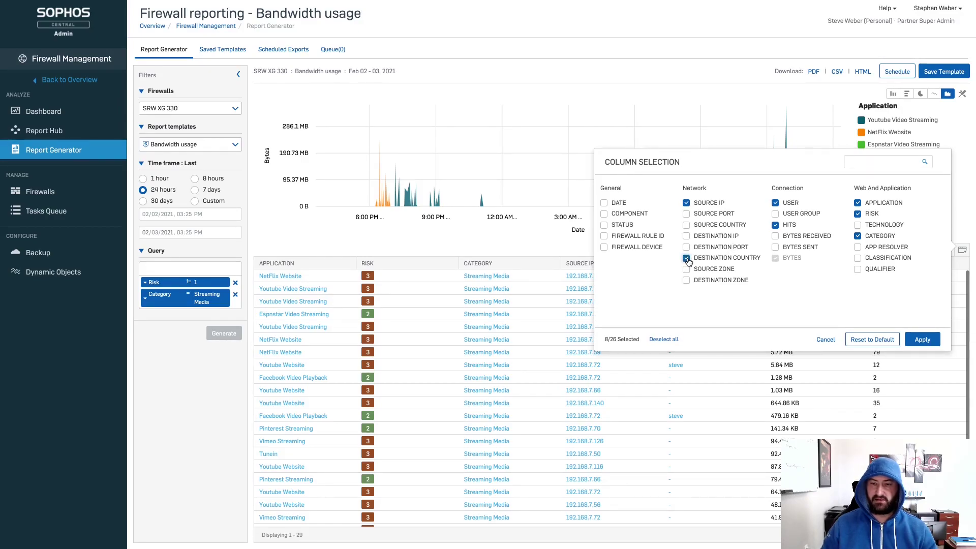
pyautogui.click(686, 235)
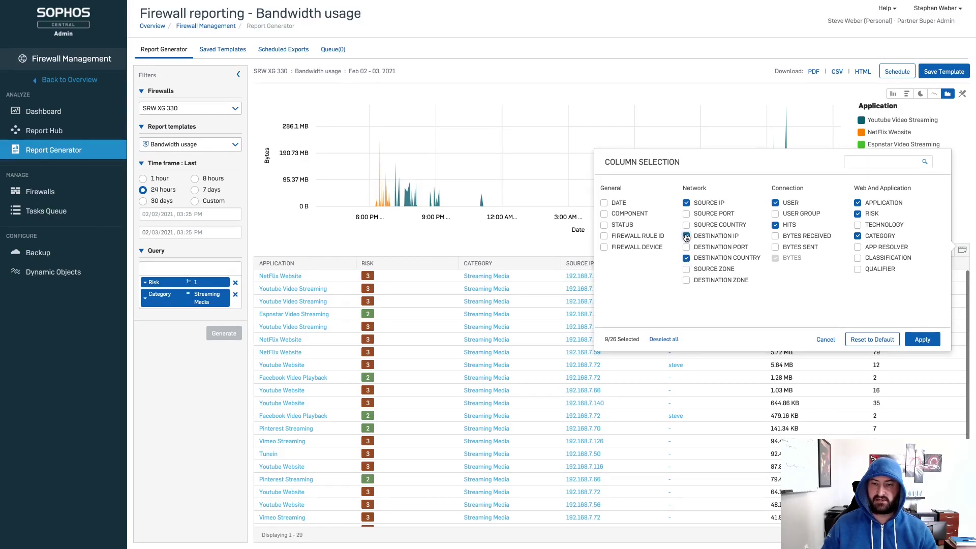
pyautogui.click(919, 339)
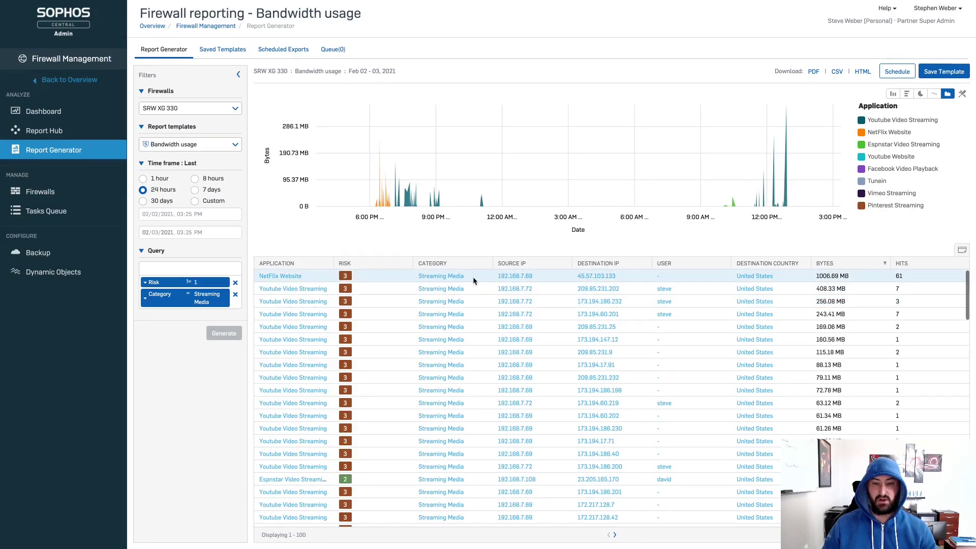
# Step: Remove the Streaming Media category condition from the query and regenerate the report
pyautogui.click(235, 295)
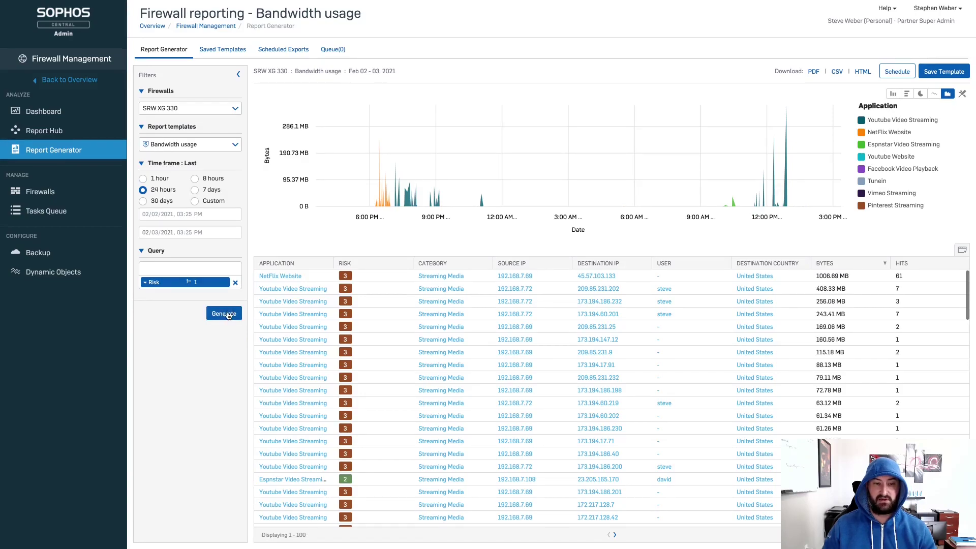
pyautogui.click(224, 314)
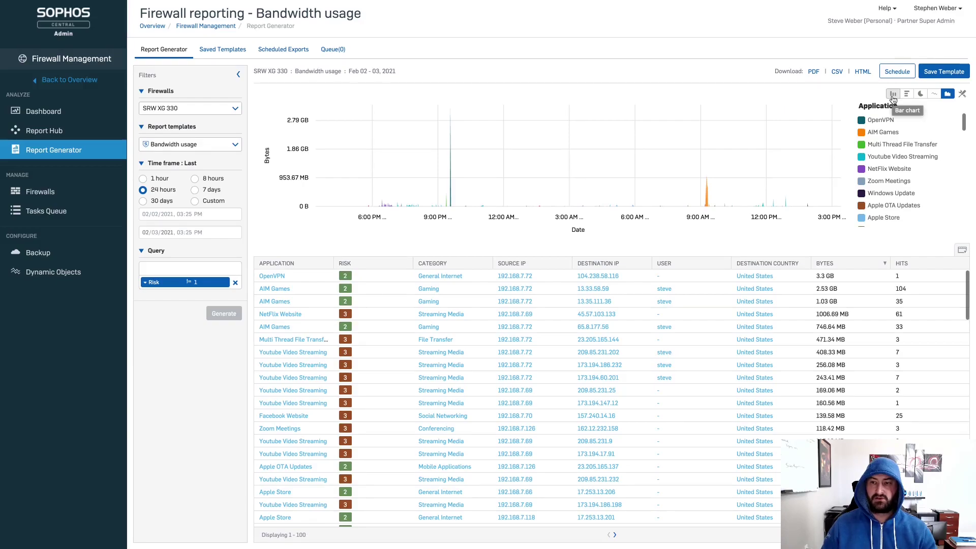
# Step: Display the report as a bar chart with Destination Country on the X axis
pyautogui.click(893, 95)
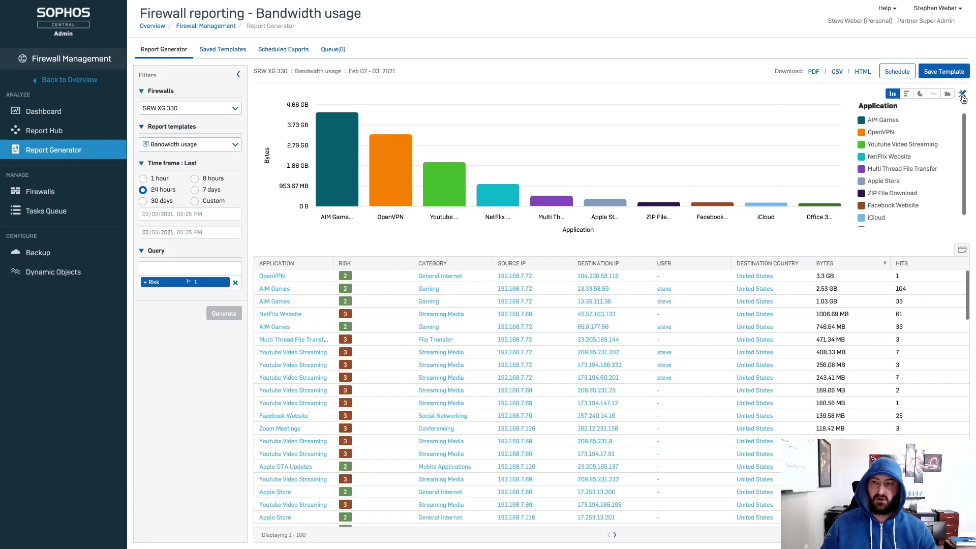
pyautogui.click(962, 98)
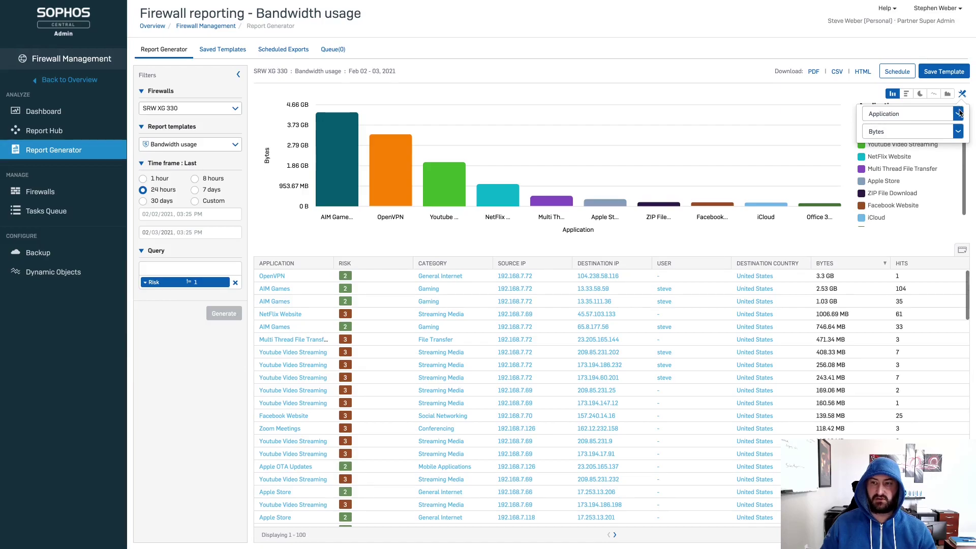
pyautogui.click(958, 113)
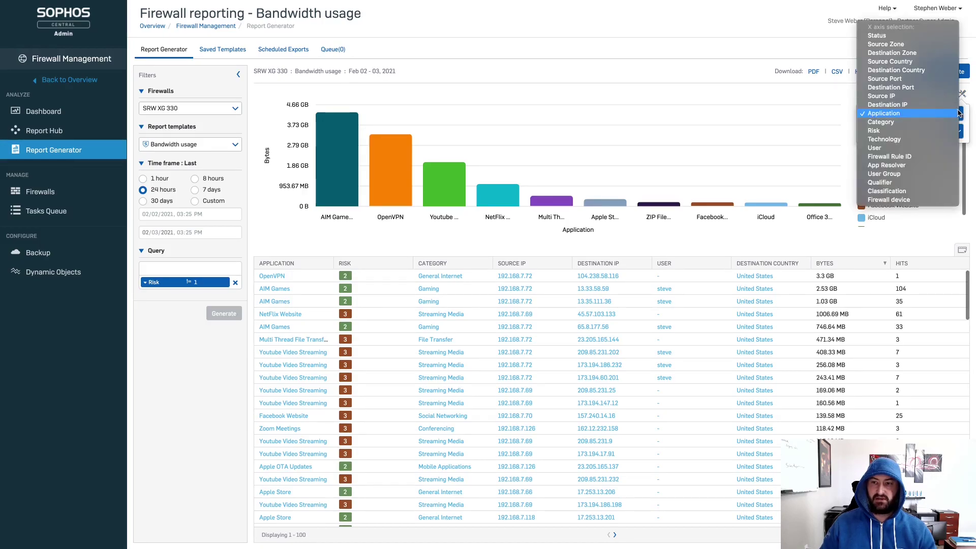
pyautogui.click(895, 70)
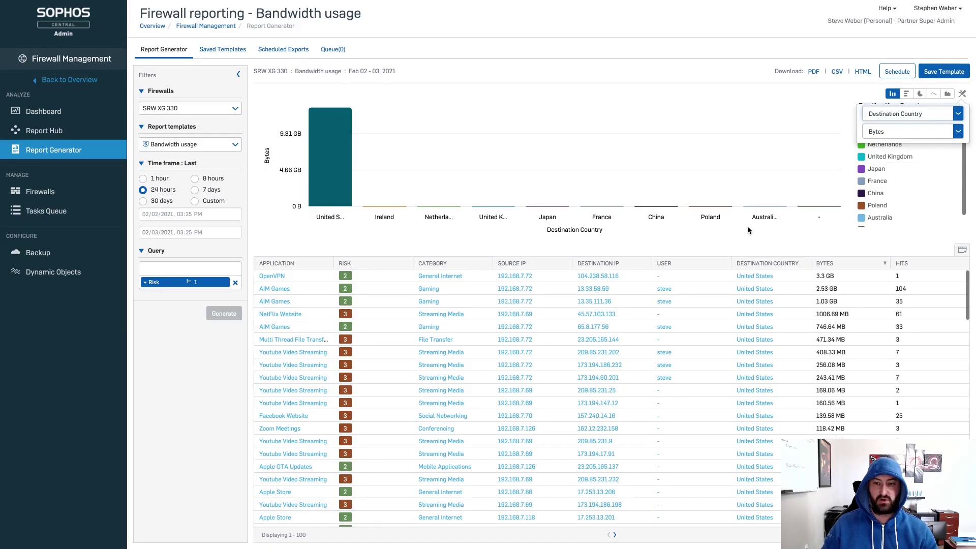
# Step: Exclude United States traffic with a Destination Country != United States condition, regenerate the report and inspect the country bars
pyautogui.click(750, 277)
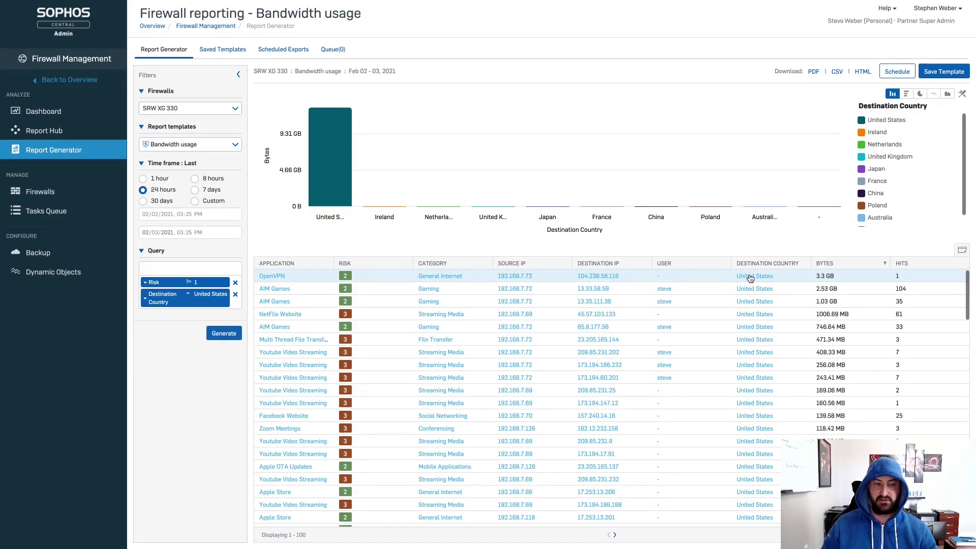
pyautogui.click(188, 294)
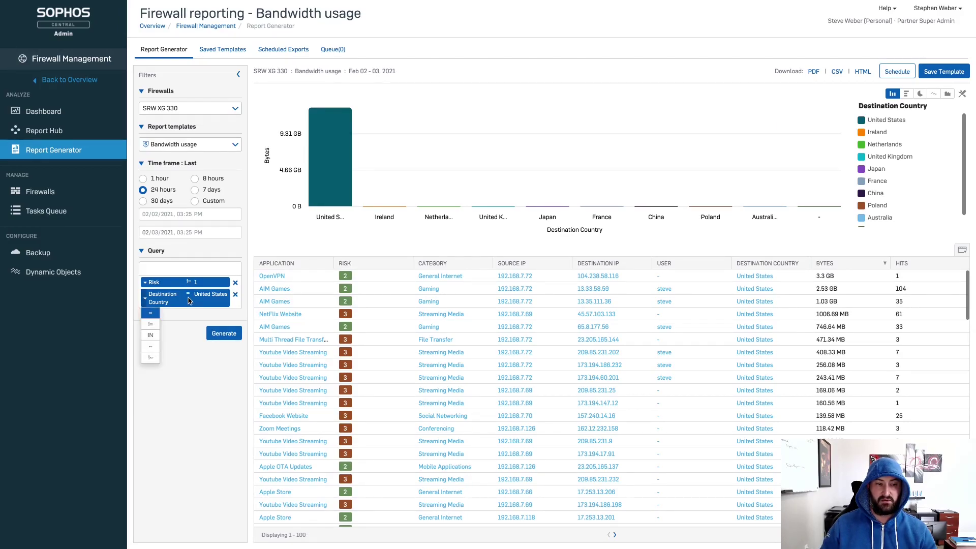
pyautogui.click(150, 324)
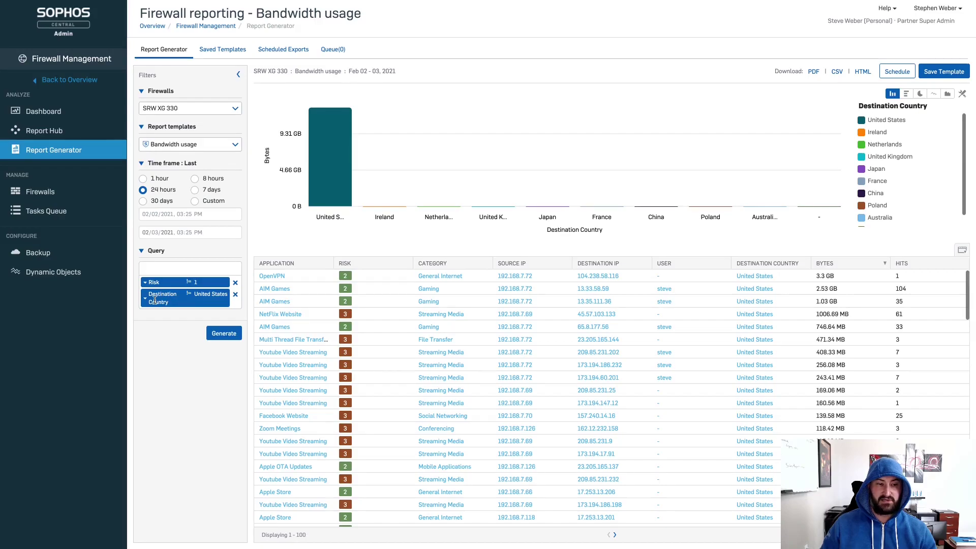
pyautogui.click(223, 333)
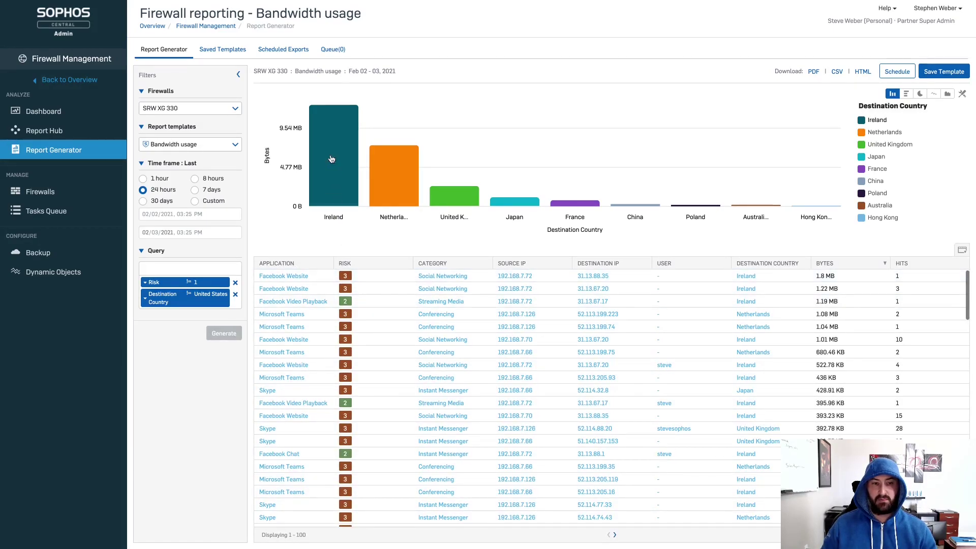
pyautogui.moveTo(333, 167)
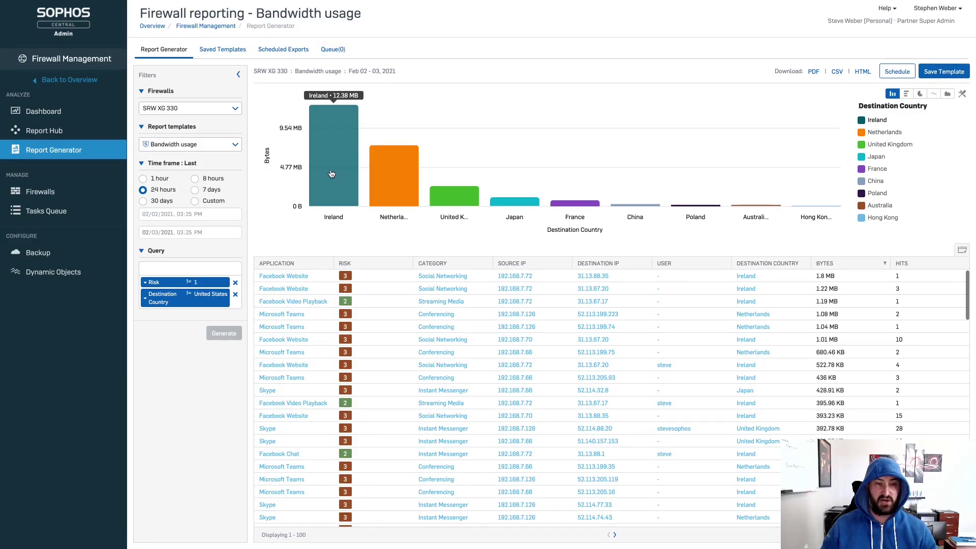
pyautogui.moveTo(474, 198)
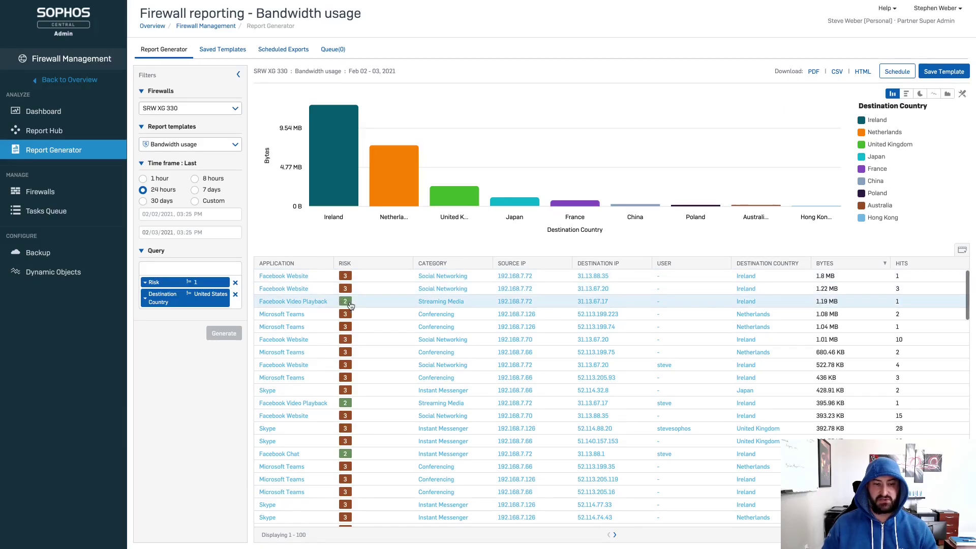
# Step: Change the Risk condition in the query to Risk > 2 and regenerate the bandwidth usage report
pyautogui.click(189, 283)
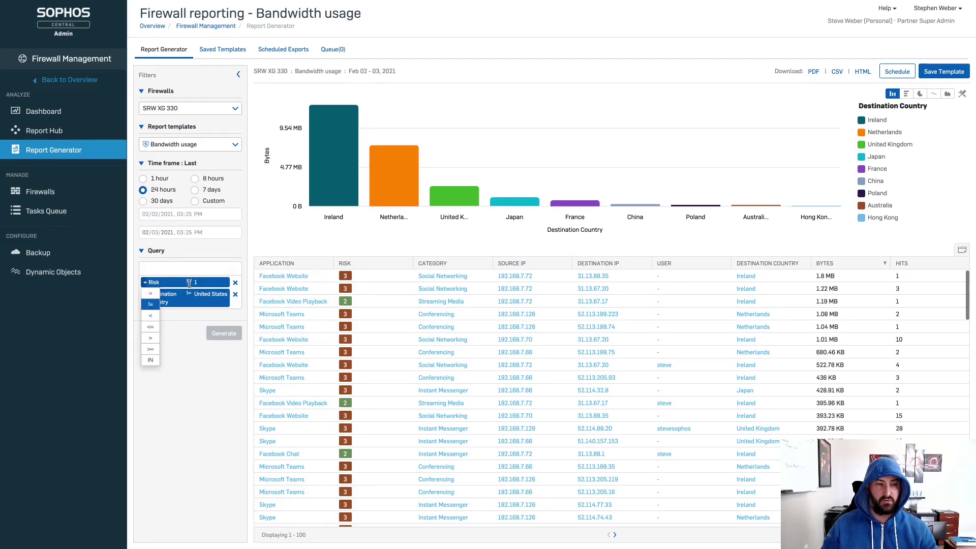
pyautogui.click(150, 338)
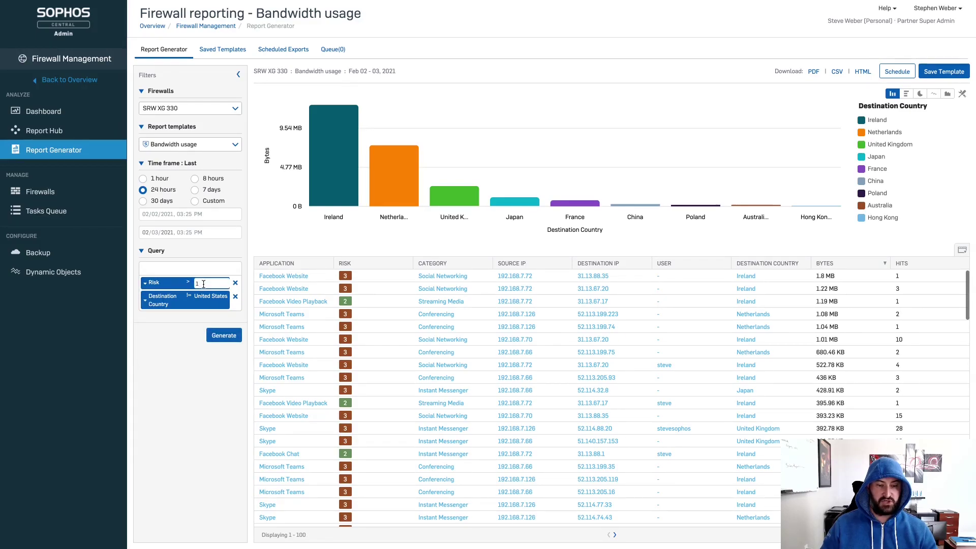
pyautogui.click(198, 283)
pyautogui.write('2')
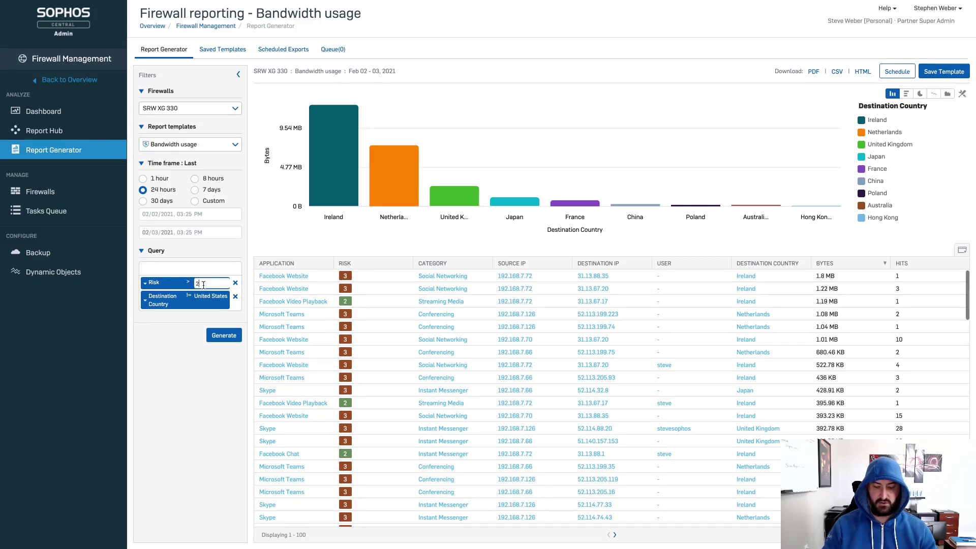
pyautogui.press('Return')
pyautogui.click(222, 334)
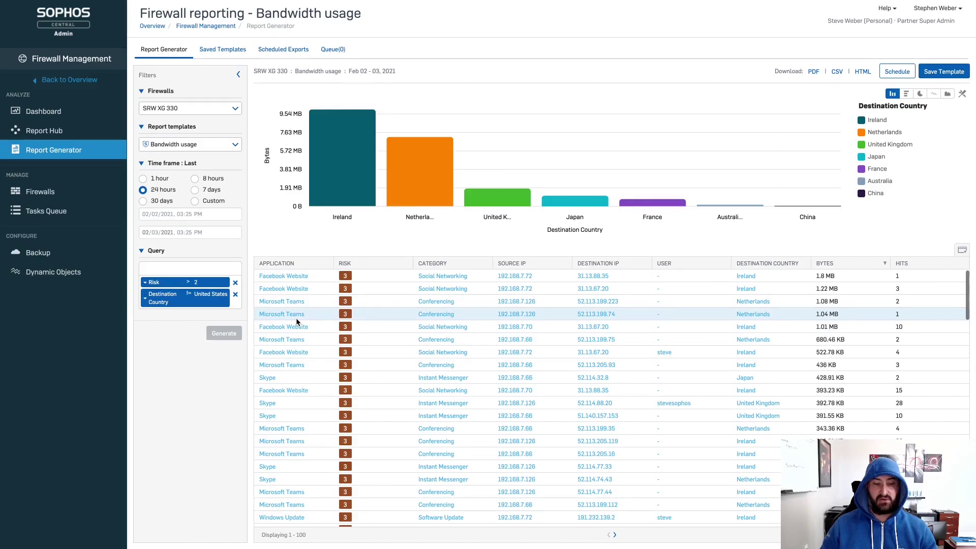
# Step: Exclude Microsoft Teams and Skype traffic with Application != conditions and regenerate the report
pyautogui.click(440, 319)
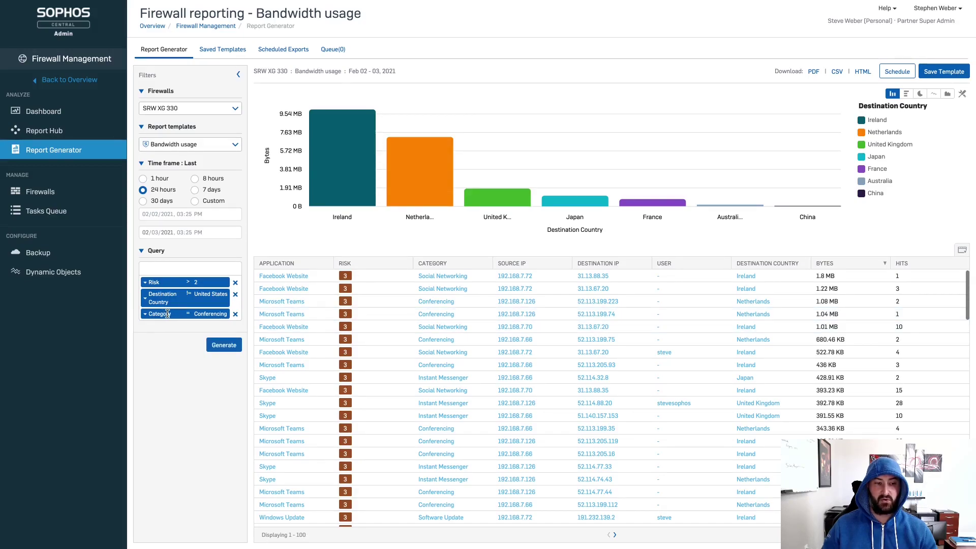
pyautogui.click(235, 314)
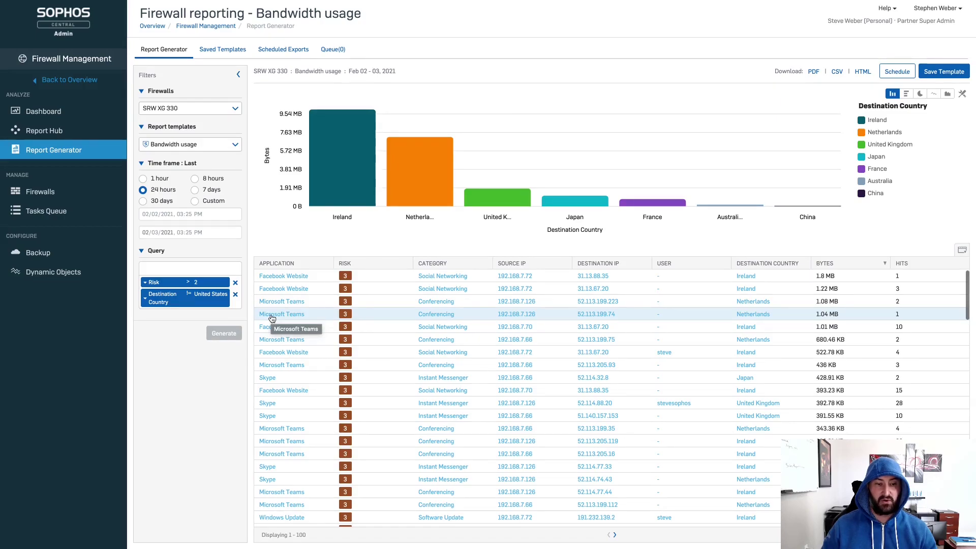
pyautogui.click(272, 314)
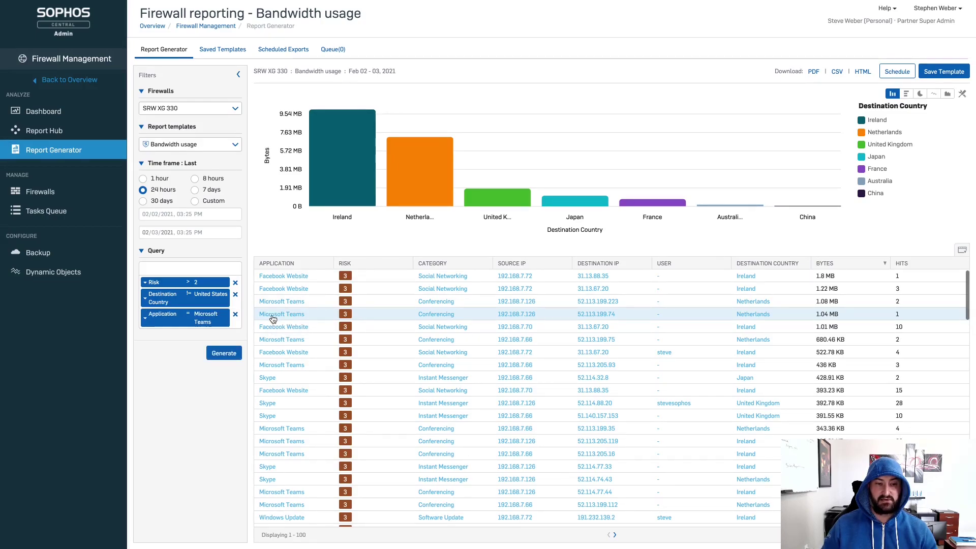
pyautogui.click(267, 379)
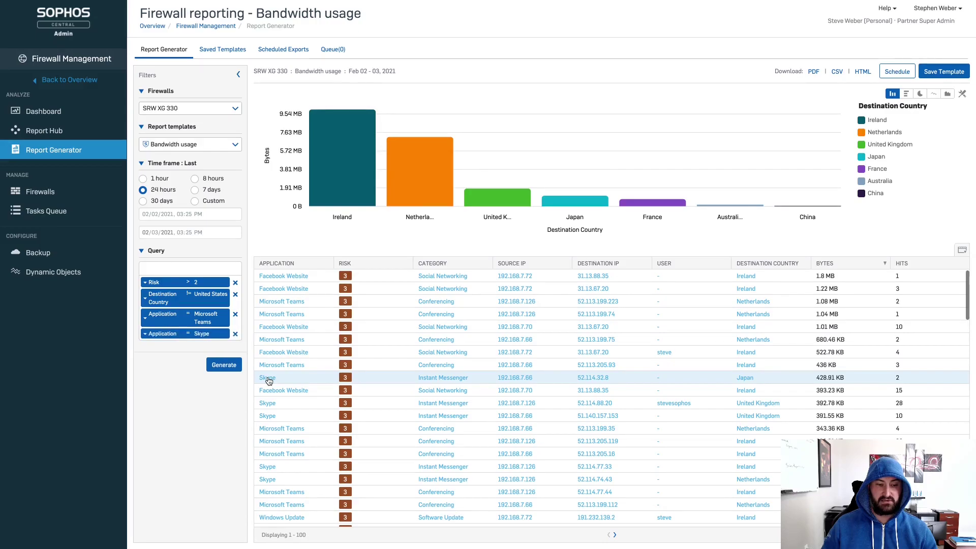
pyautogui.click(146, 318)
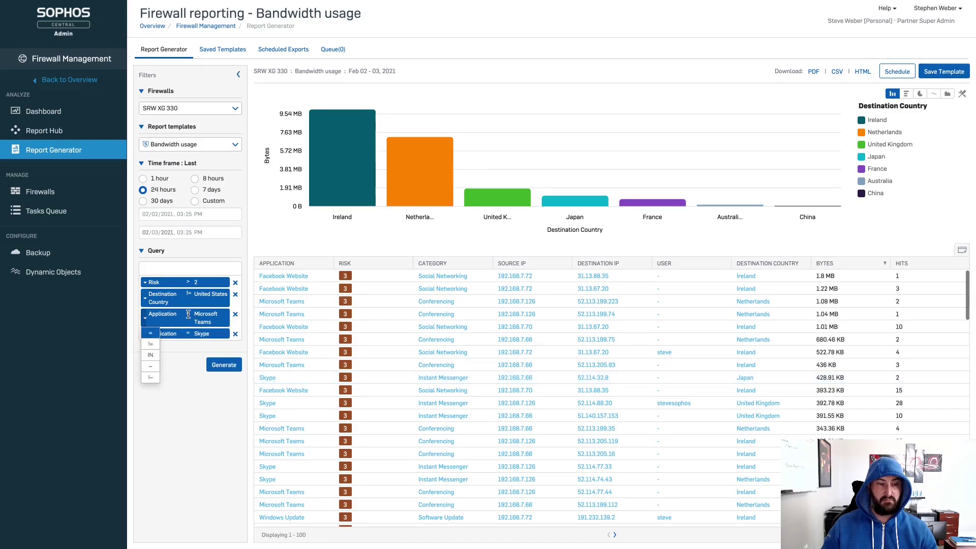
pyautogui.click(153, 344)
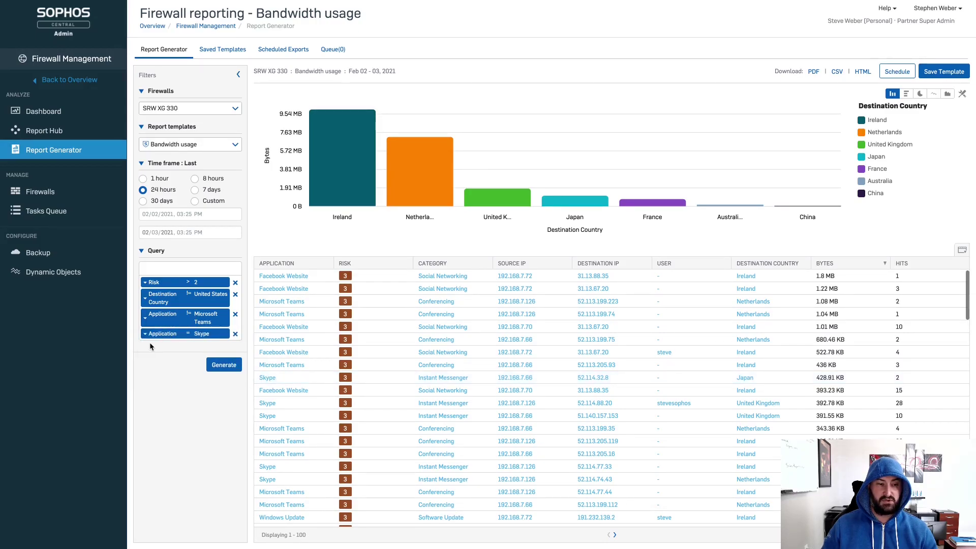
pyautogui.click(187, 334)
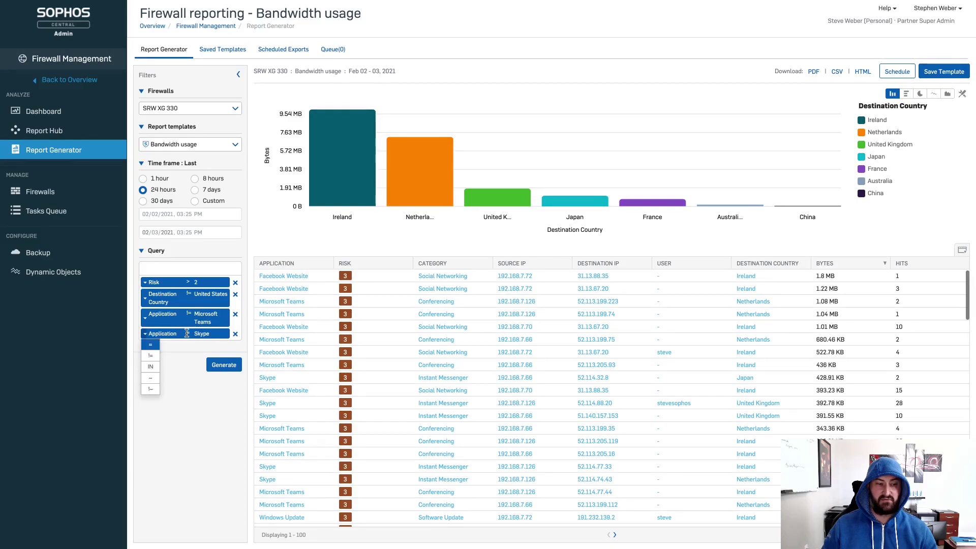
pyautogui.click(152, 356)
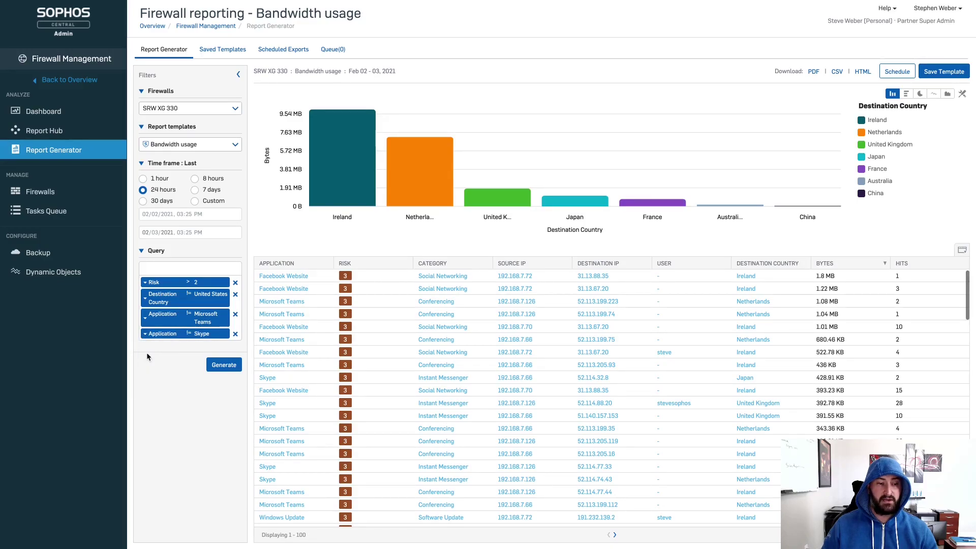
pyautogui.click(224, 364)
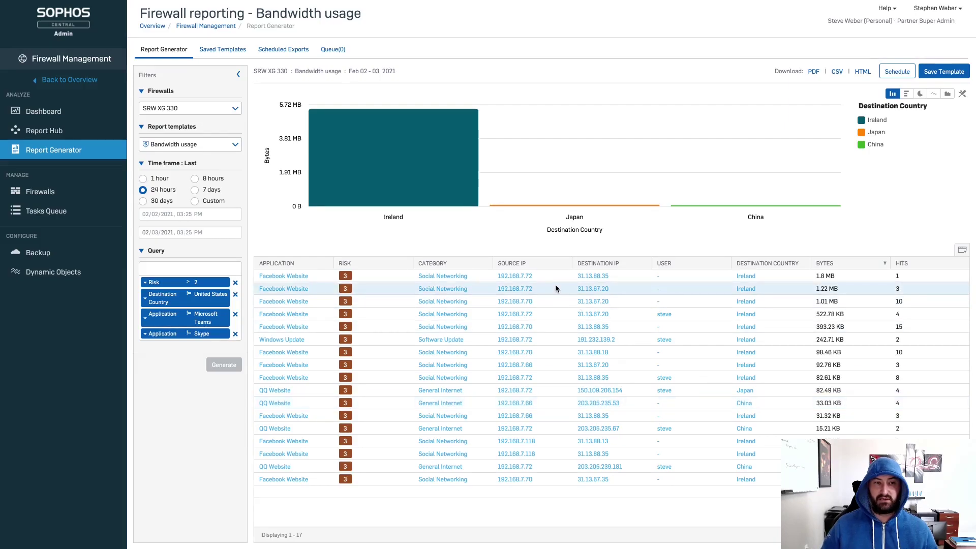
# Step: Switch the report to the saved Unproductive Users template
pyautogui.click(234, 146)
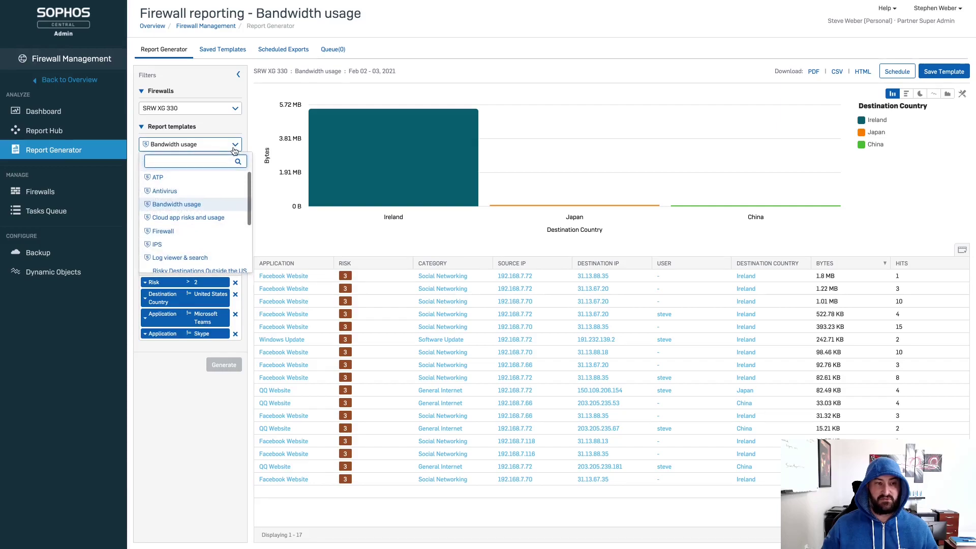
pyautogui.scroll(-2, 216, 236)
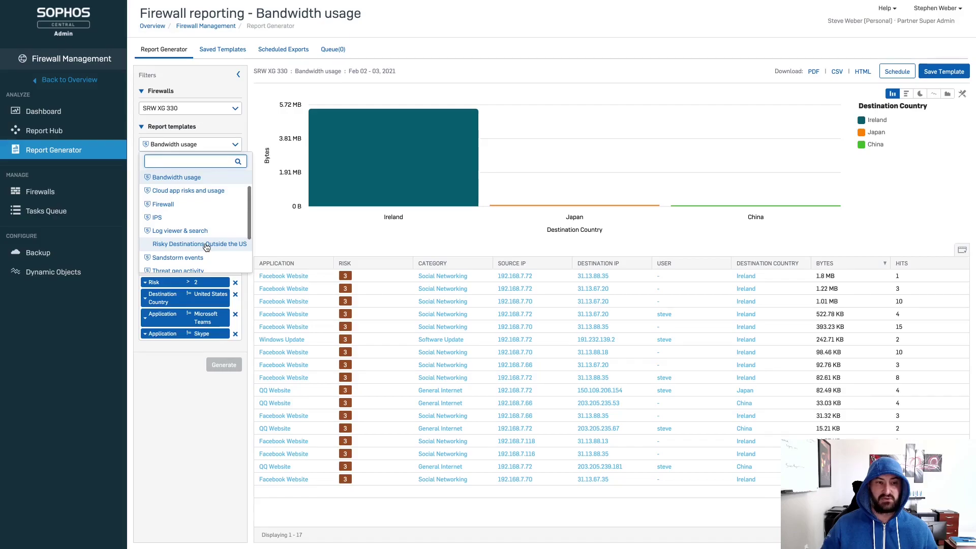
pyautogui.scroll(-1, 206, 246)
pyautogui.scroll(-3, 206, 246)
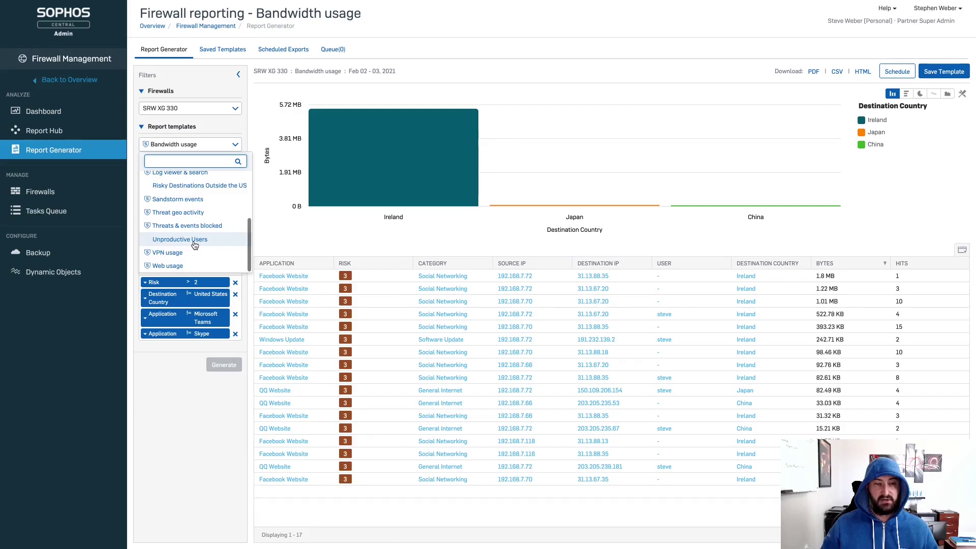
pyautogui.click(193, 241)
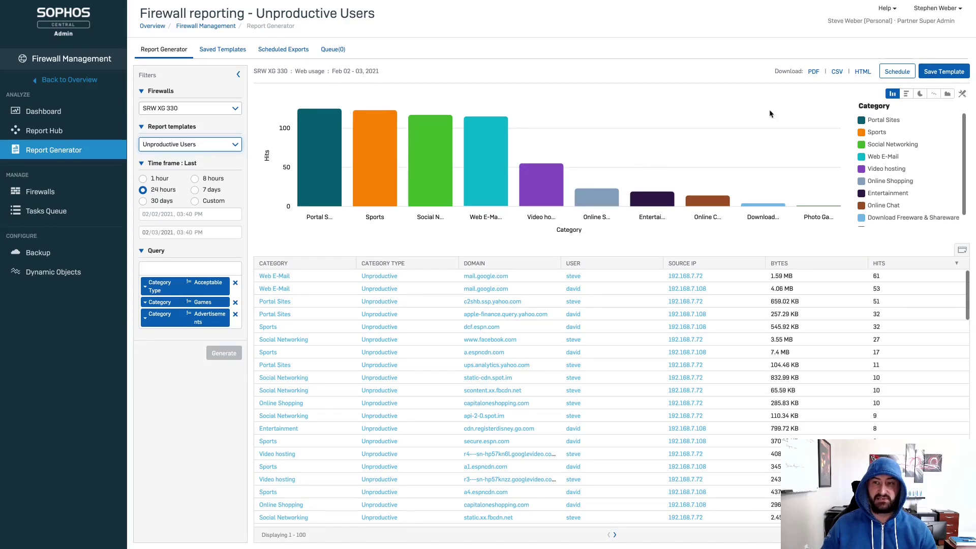
# Step: Turn on export scheduling for the Unproductive Users template to examine its frequency, format and delivery options, and leave without saving
pyautogui.click(891, 75)
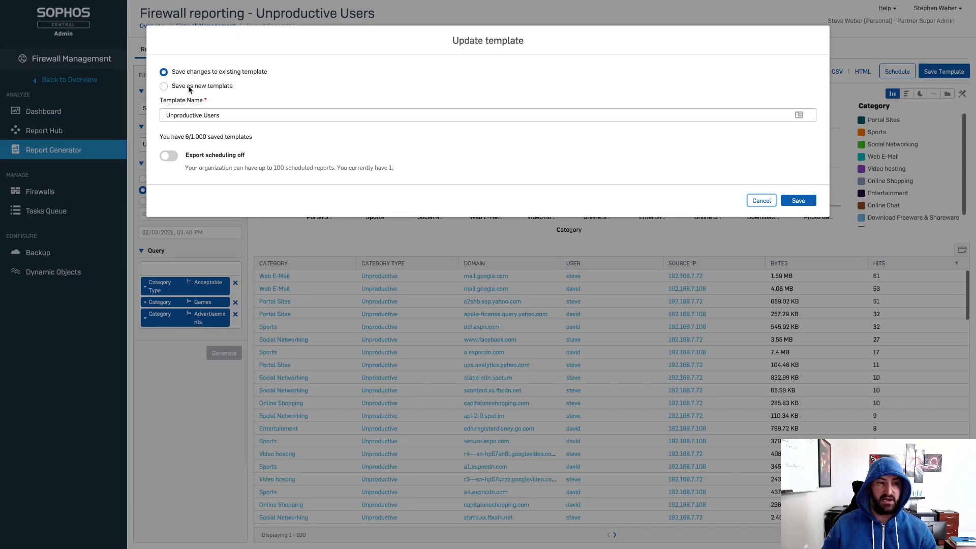
pyautogui.click(190, 114)
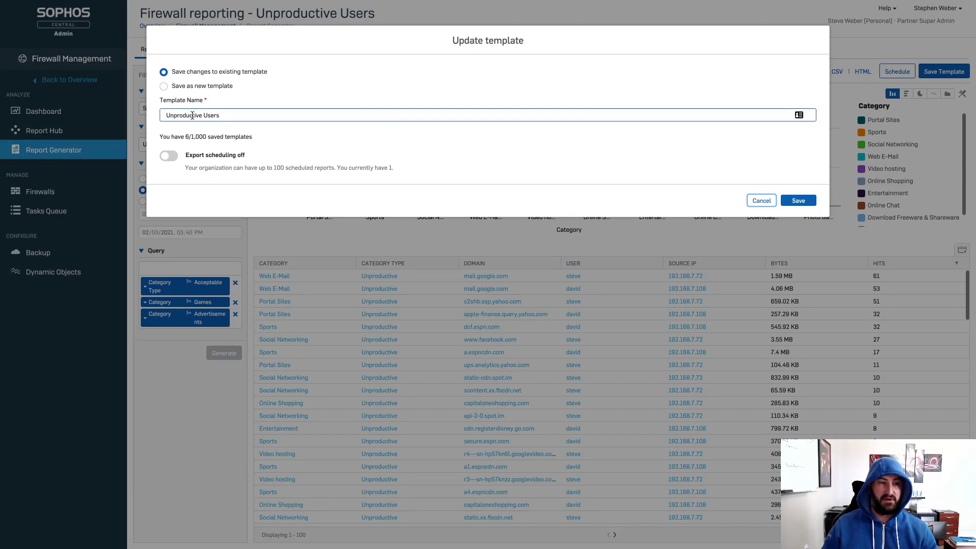
pyautogui.click(168, 155)
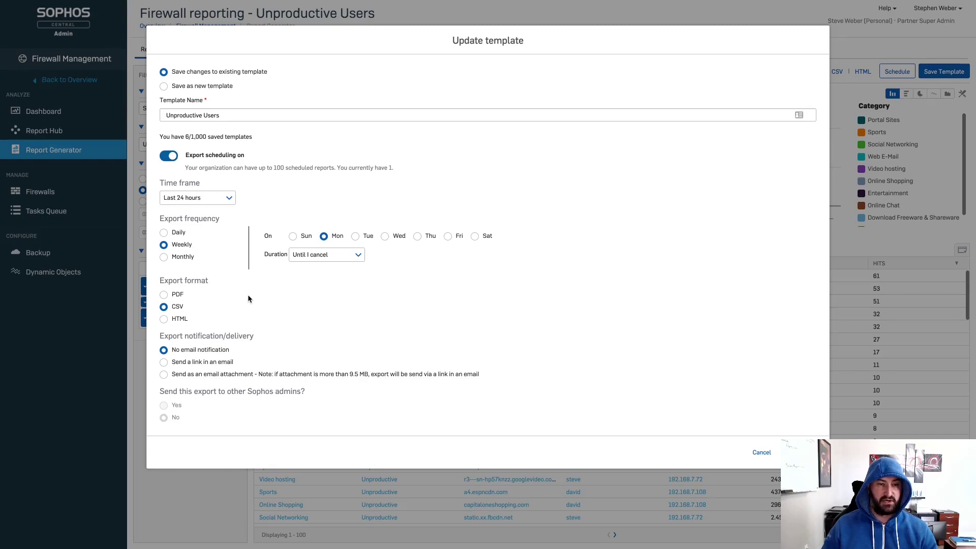
pyautogui.click(756, 451)
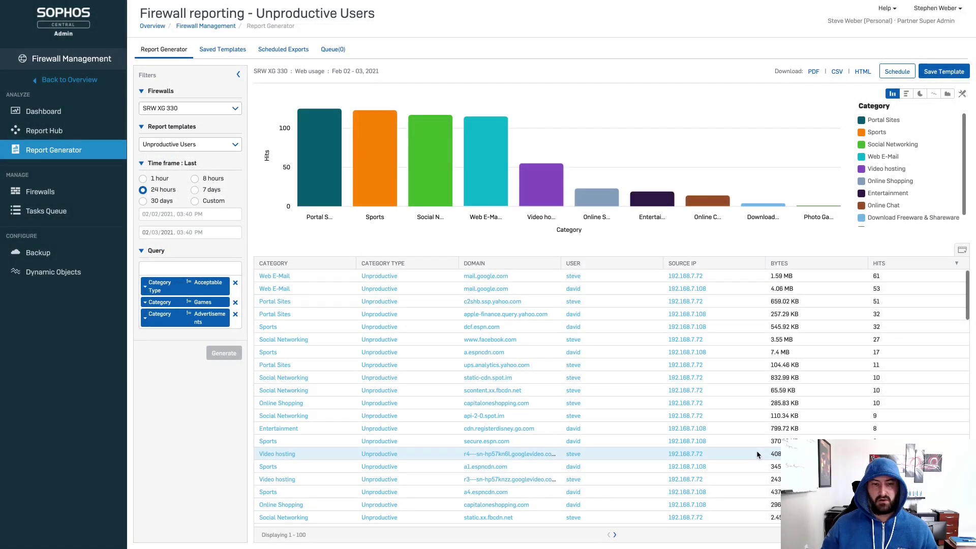